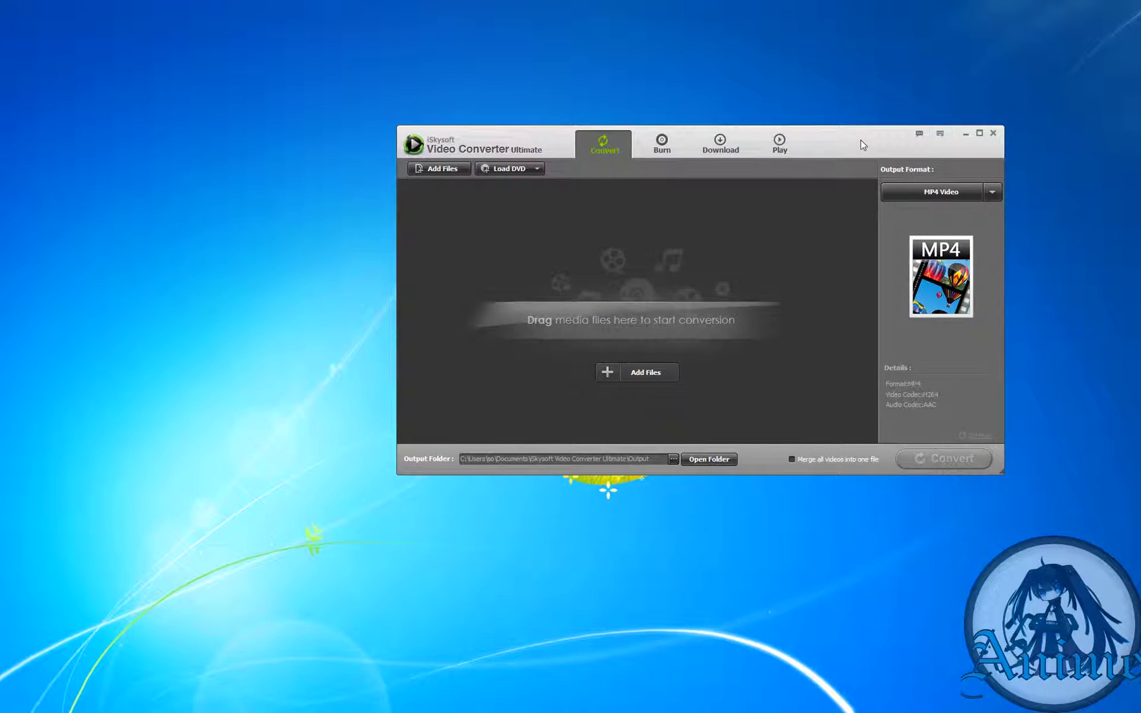
Open Preferences from the title-bar menu.
left_click(944, 130)
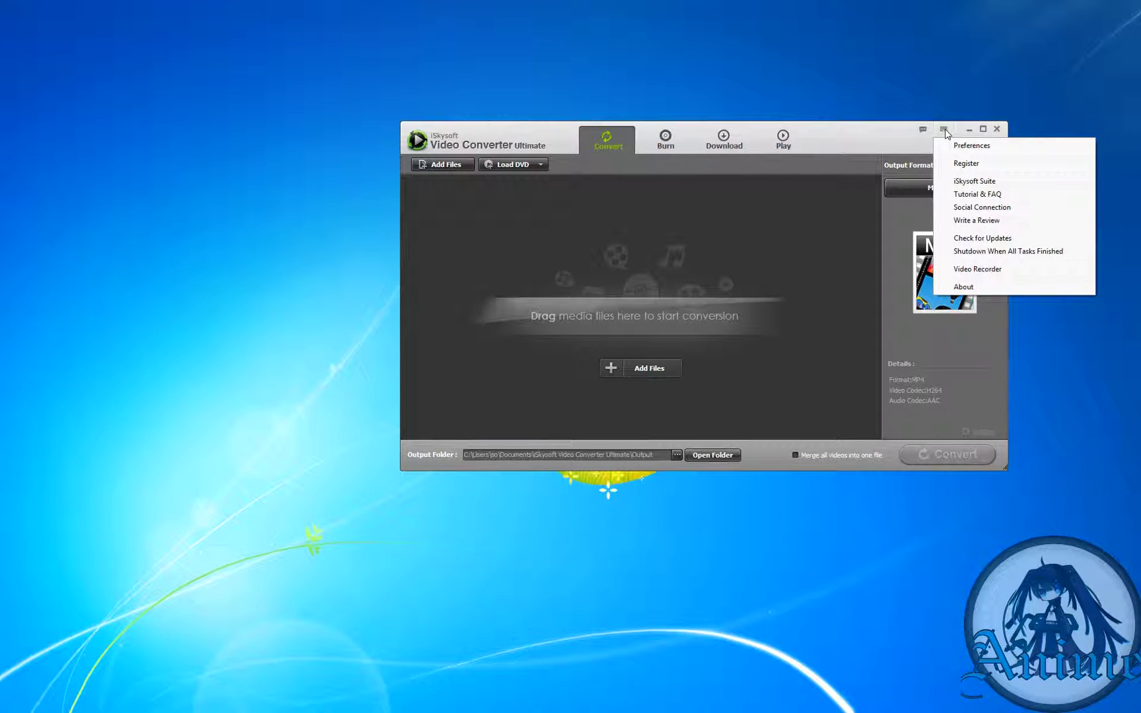
left_click(967, 146)
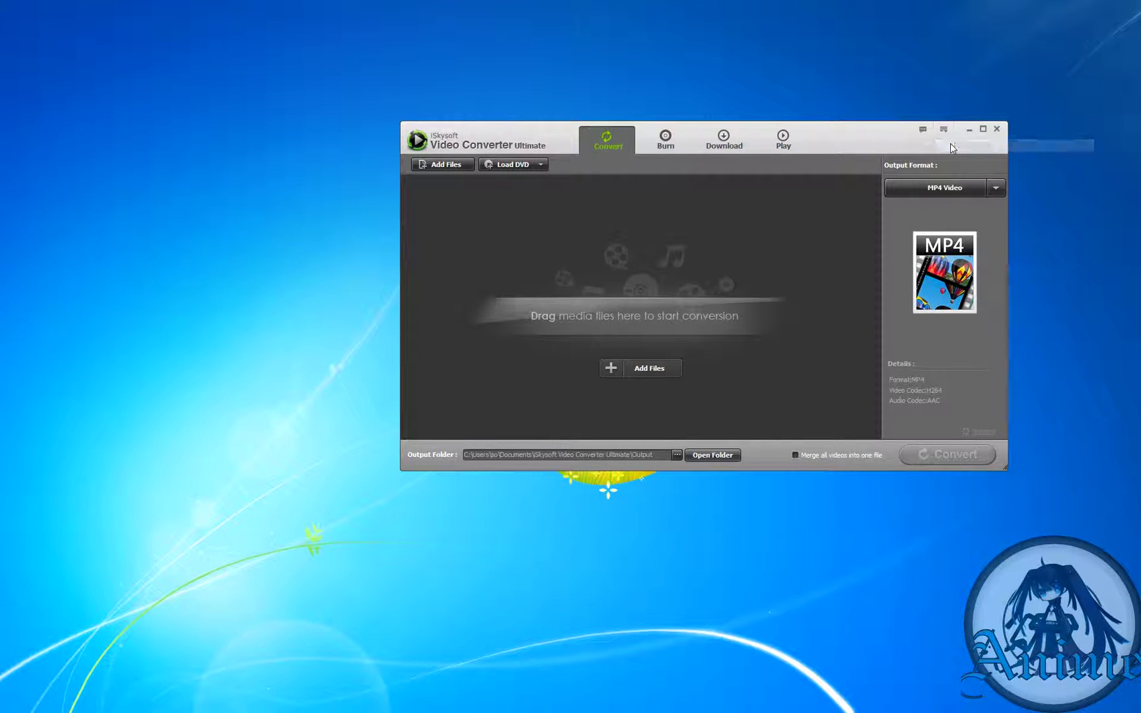
Move Preferences aside and review the Convert page, keeping the CPU core count at 6.
left_click_drag(1070, 157, 321, 258)
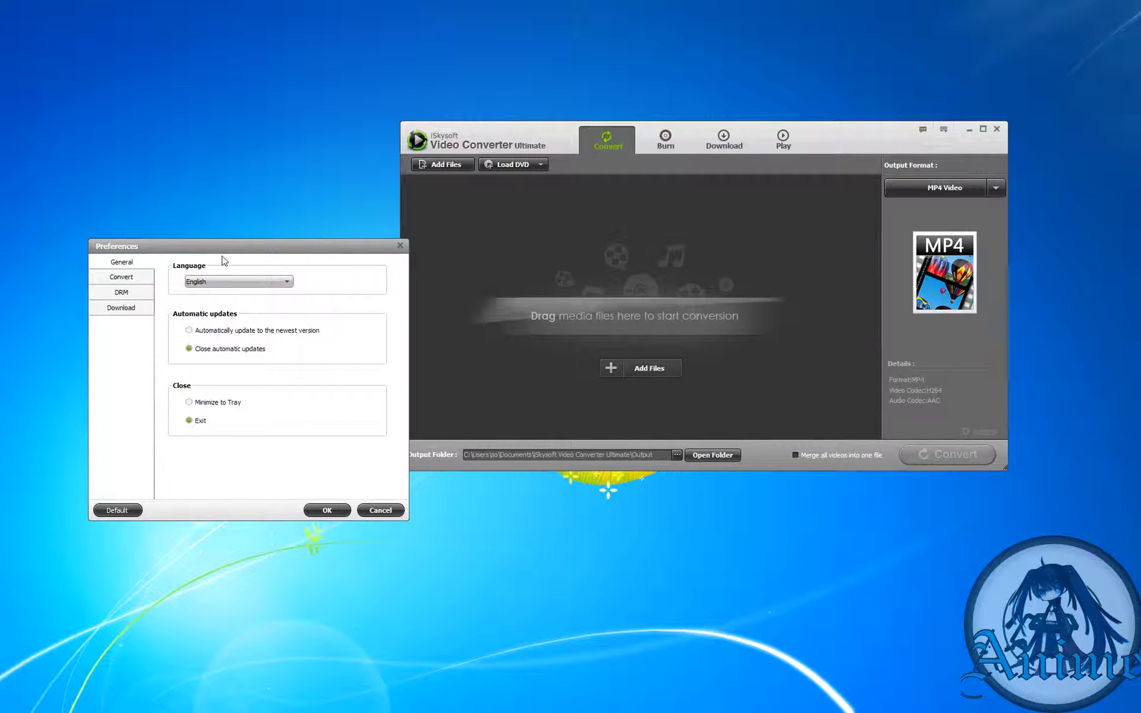
left_click(113, 294)
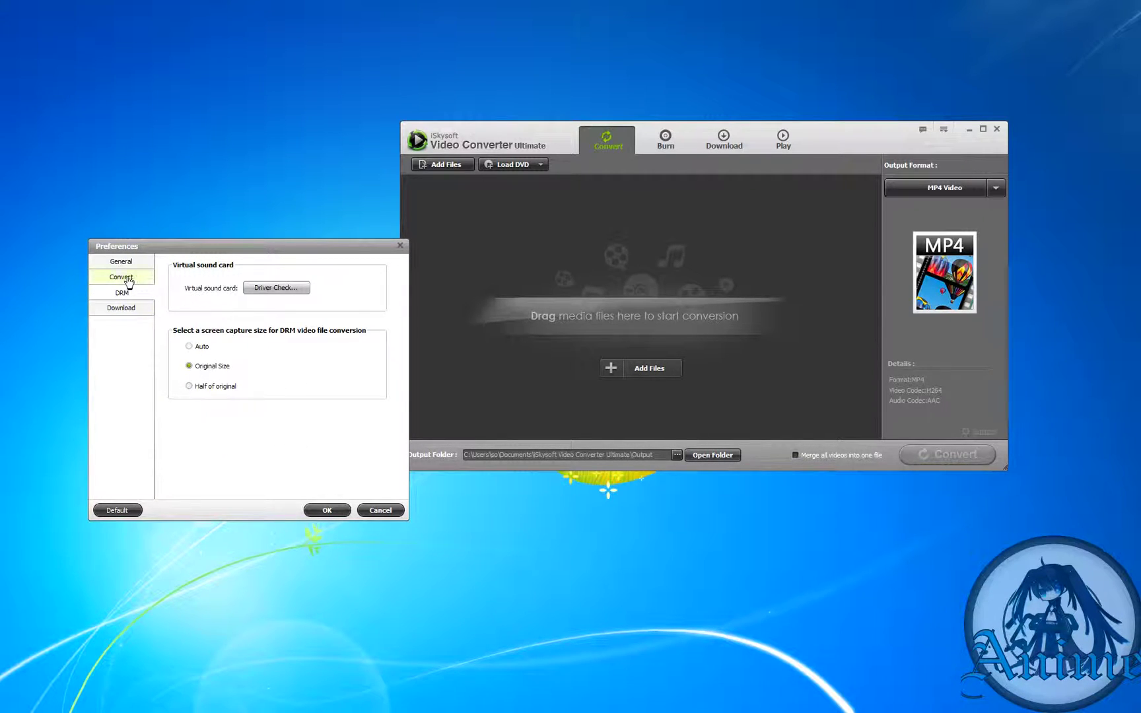
left_click(117, 278)
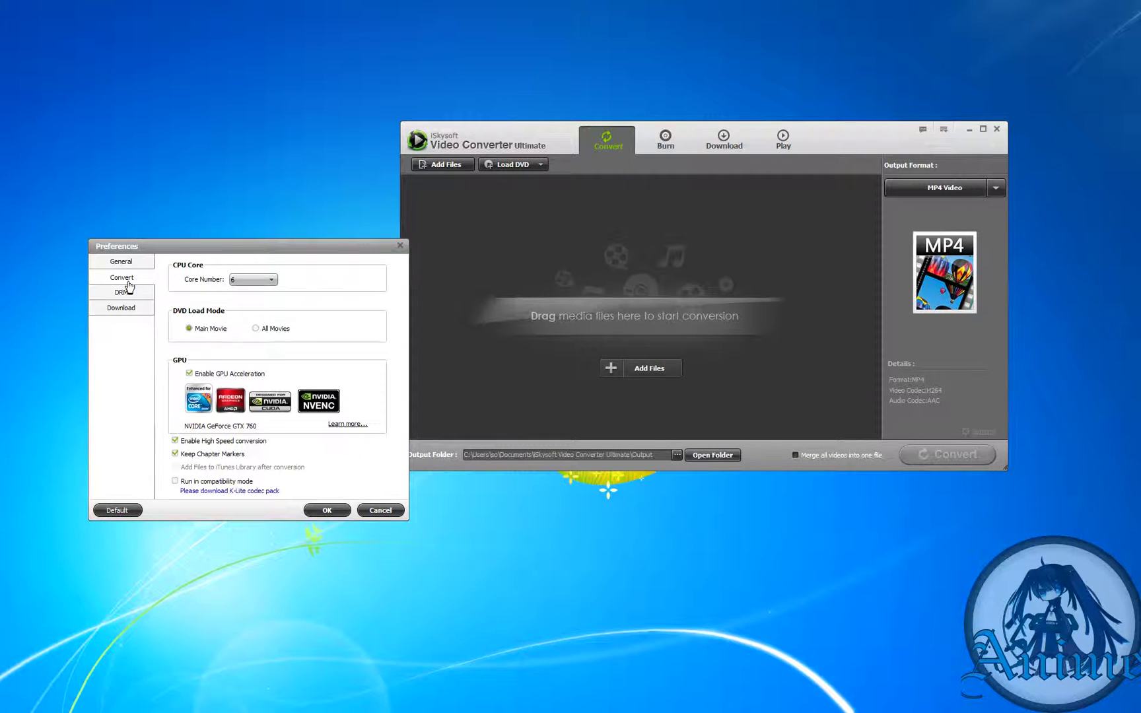
left_click(251, 281)
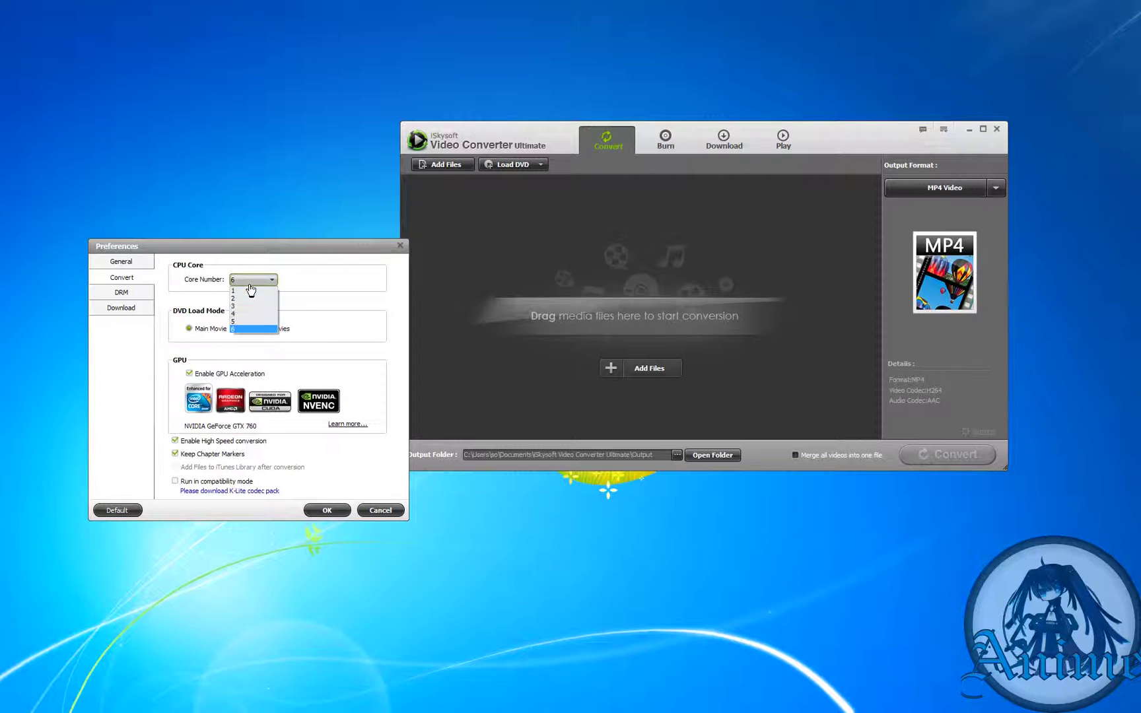
left_click(321, 284)
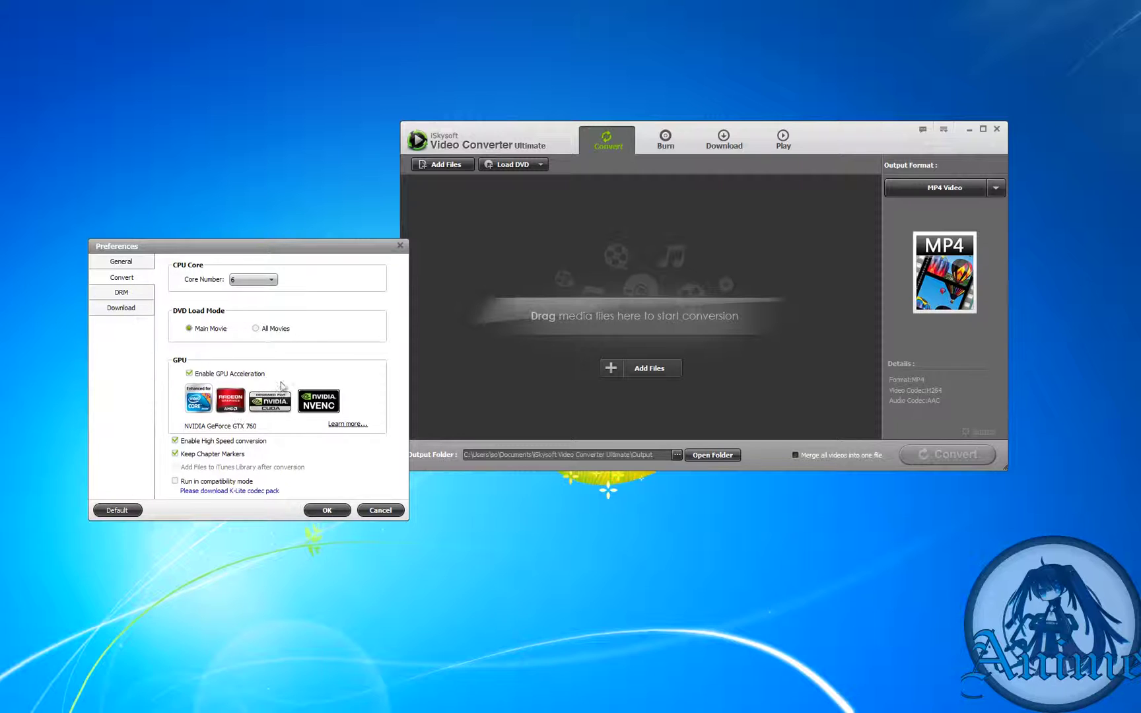
Review the General, Convert, DRM and Download pages, then accept Preferences with OK.
left_click(119, 264)
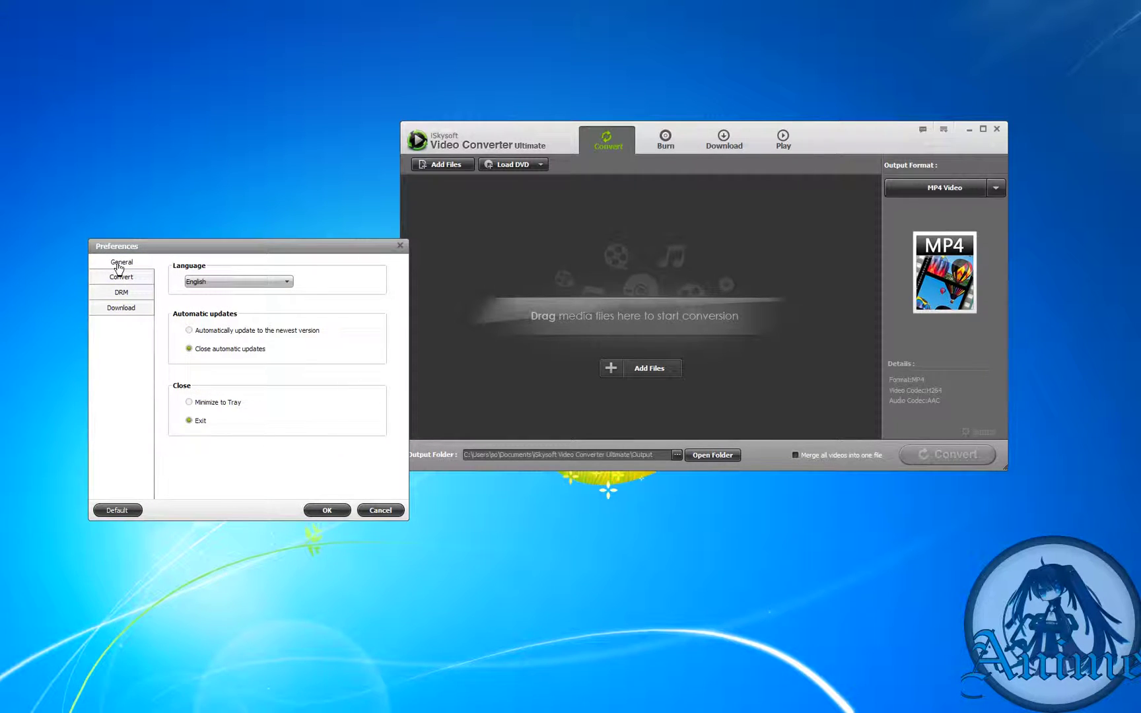
left_click(120, 277)
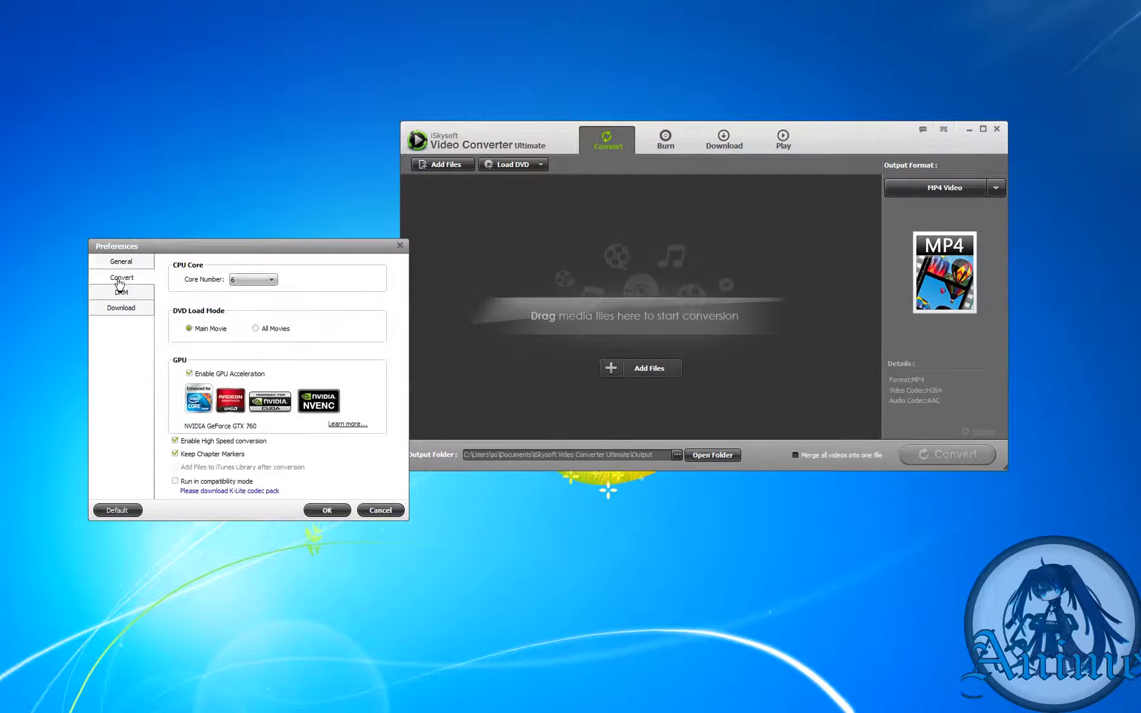
left_click(119, 295)
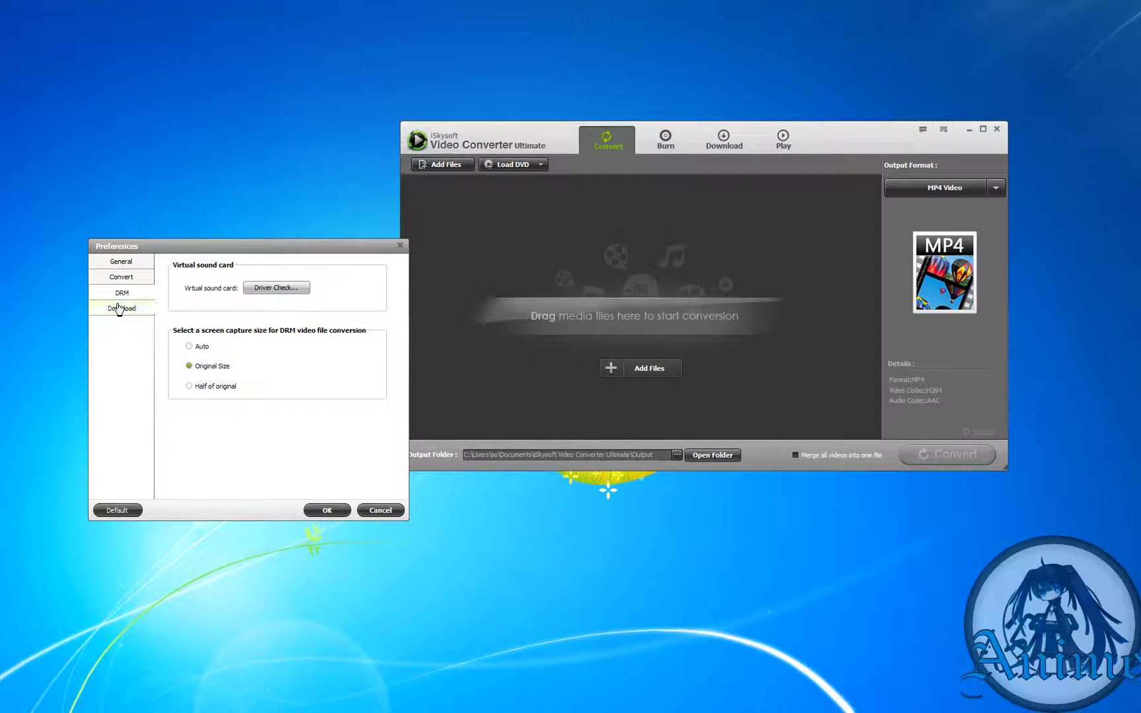
left_click(119, 308)
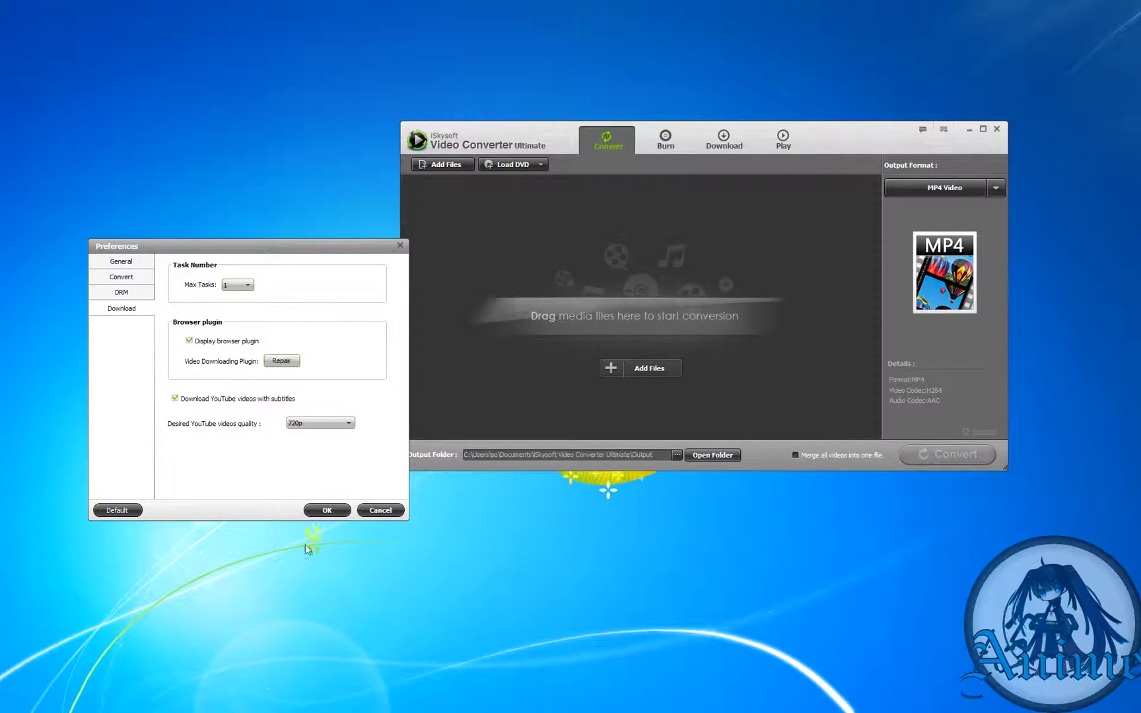
left_click(323, 512)
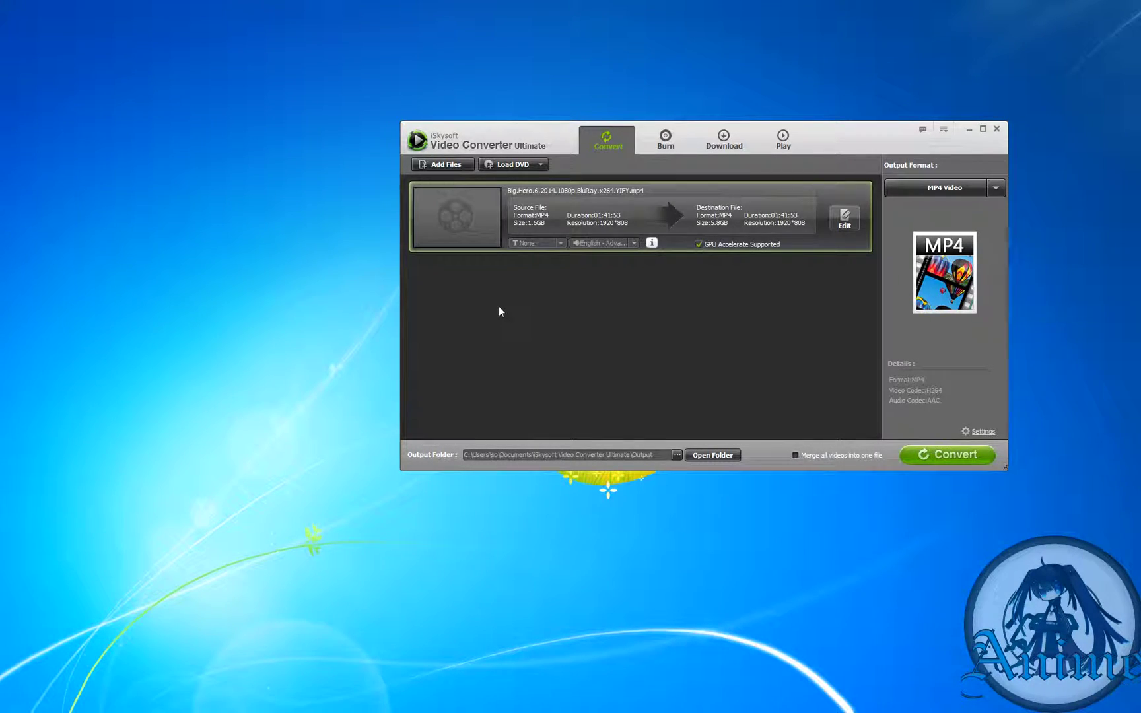
mouse_move(641, 215)
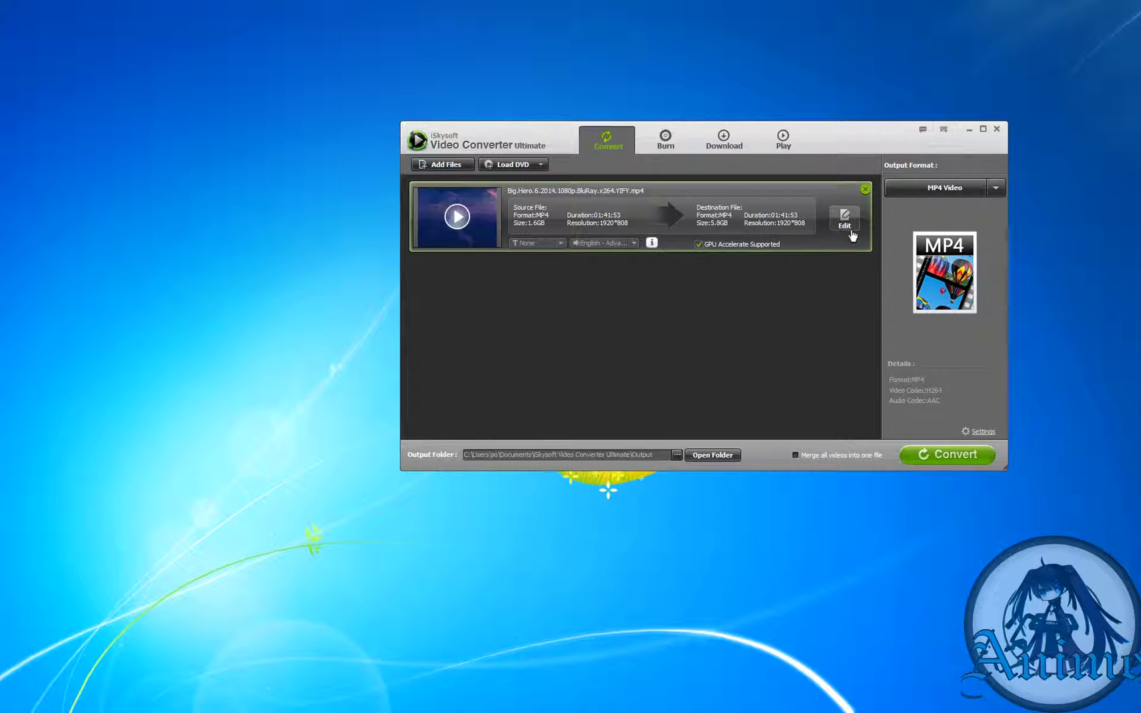
Open the editor for the Big Hero 6 movie and move it lower on screen.
left_click(844, 220)
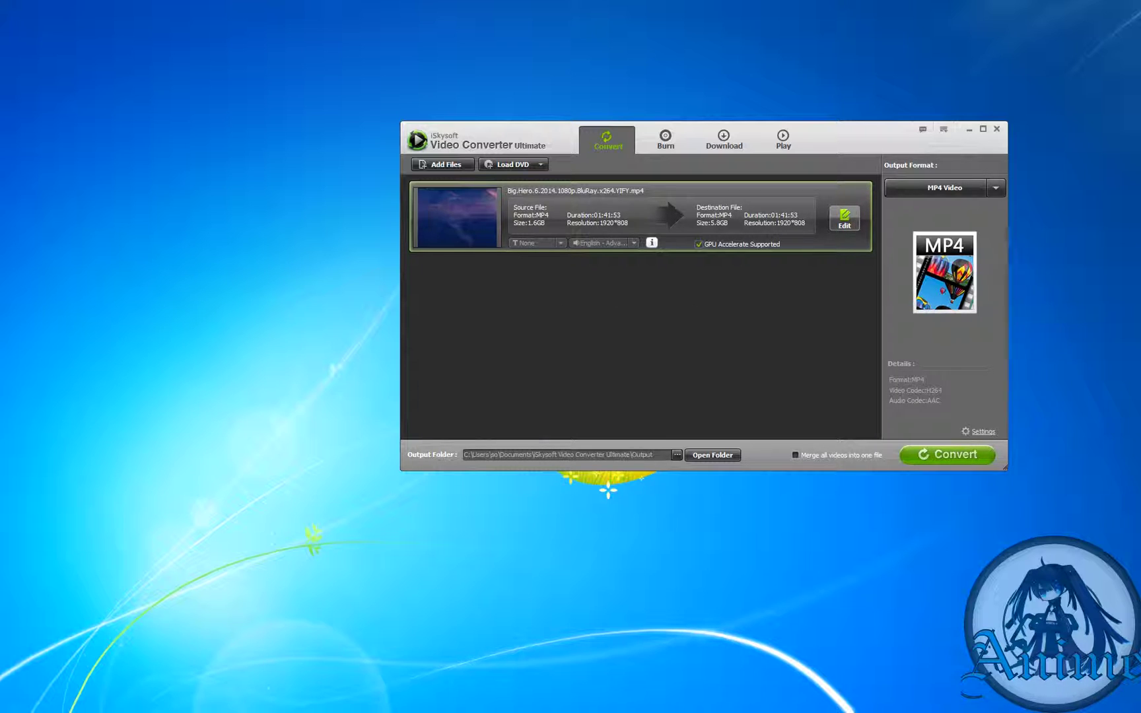
left_click_drag(862, 214, 861, 305)
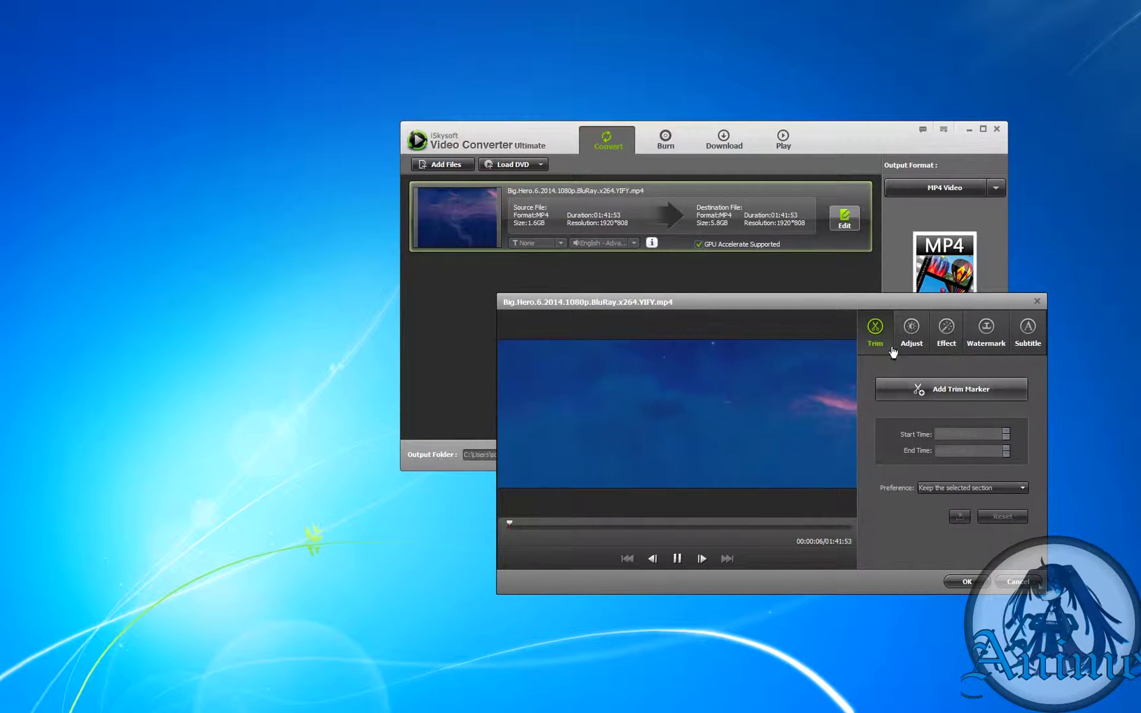
On the Adjust page, rotate the video 90° right and left, returning it to landscape each time.
left_click(911, 331)
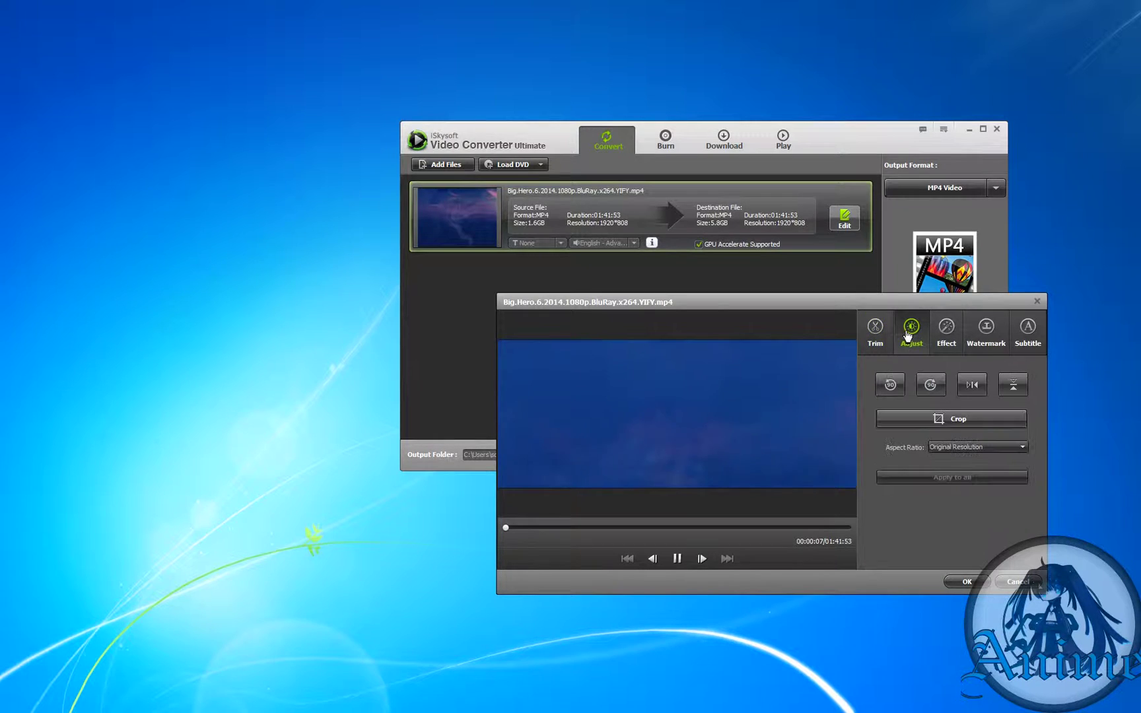
left_click(893, 383)
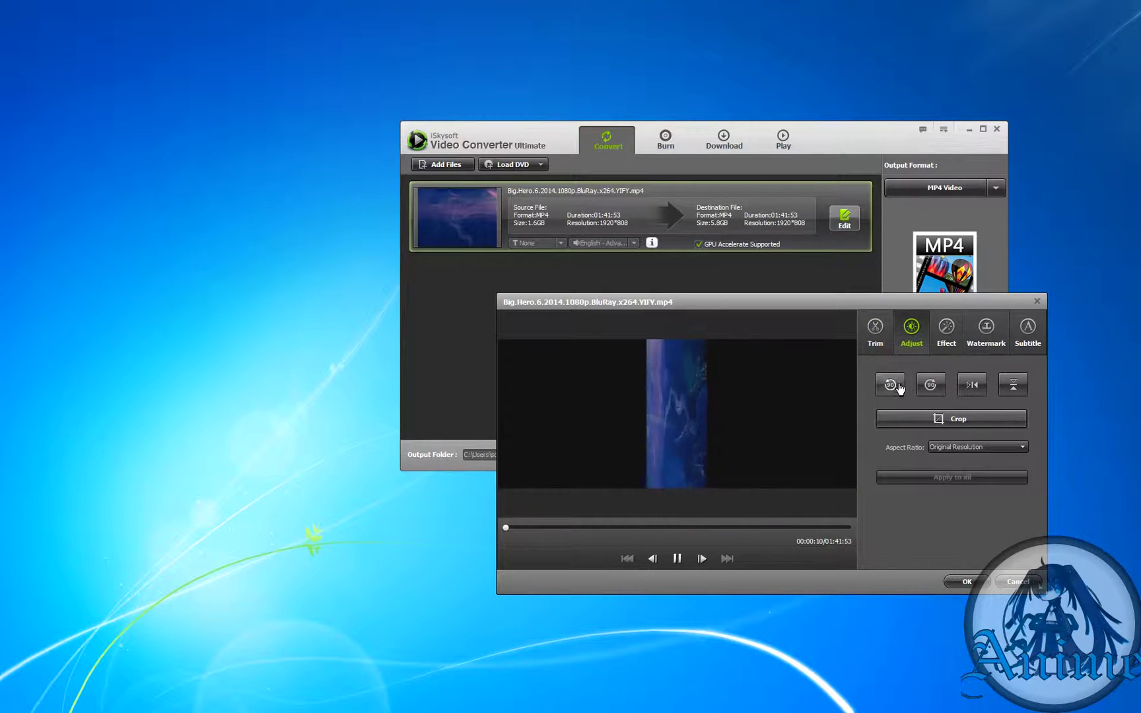
left_click(893, 385)
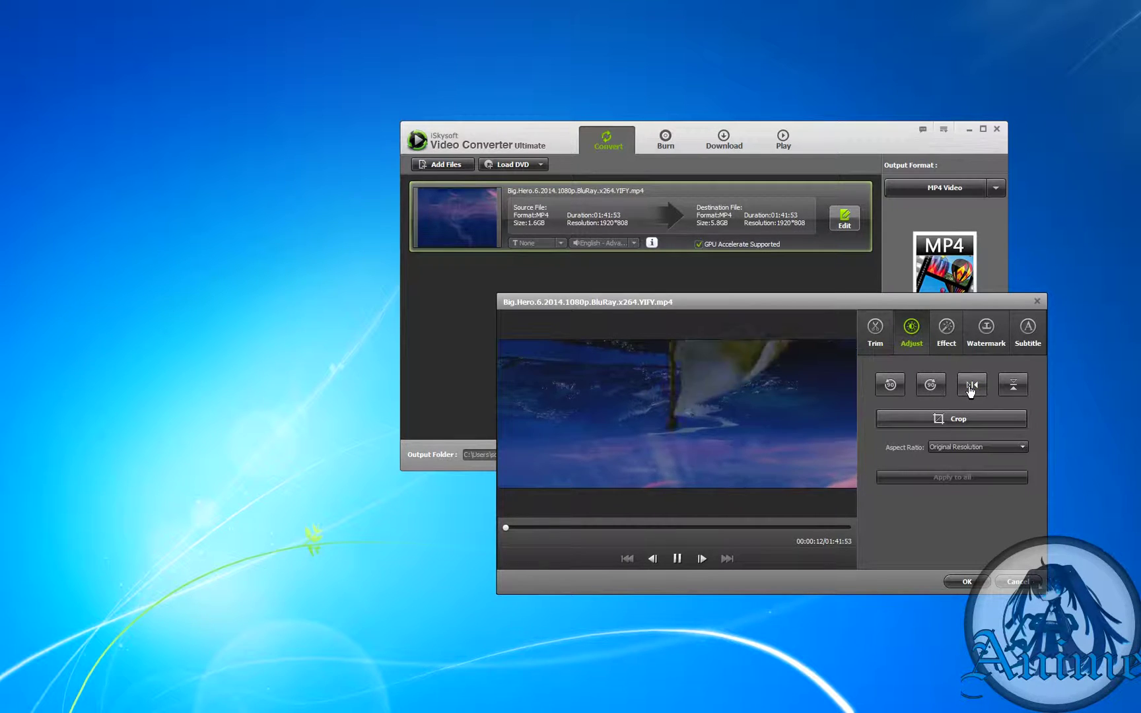
left_click(890, 386)
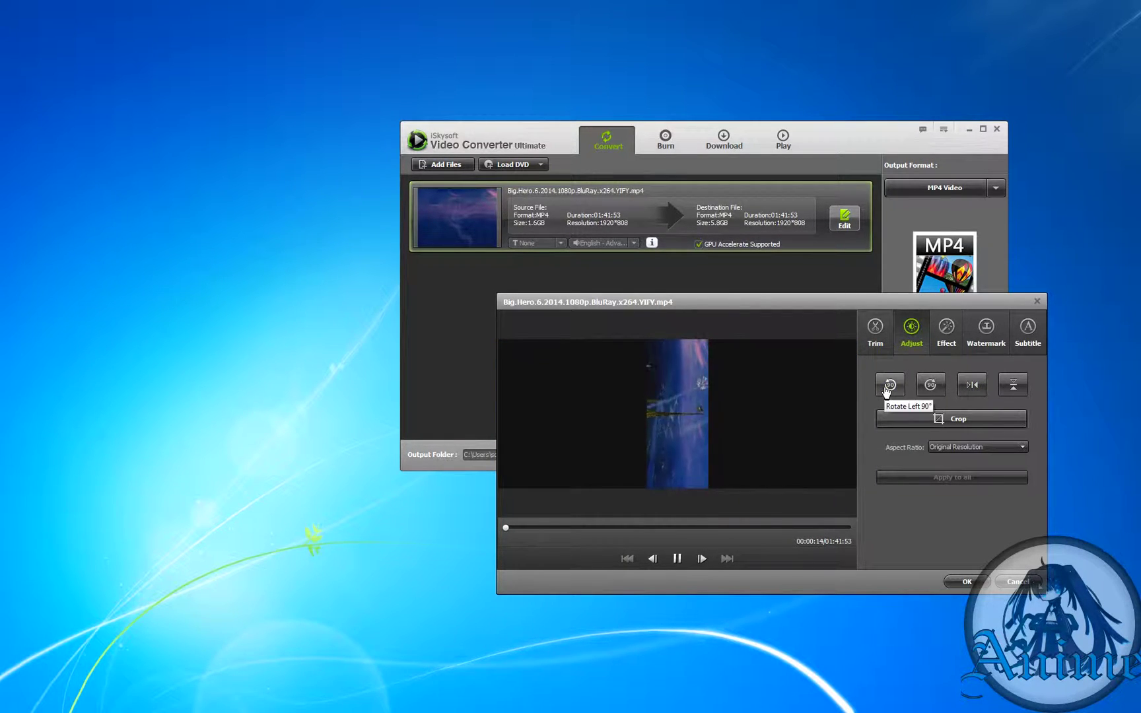
left_click(887, 388)
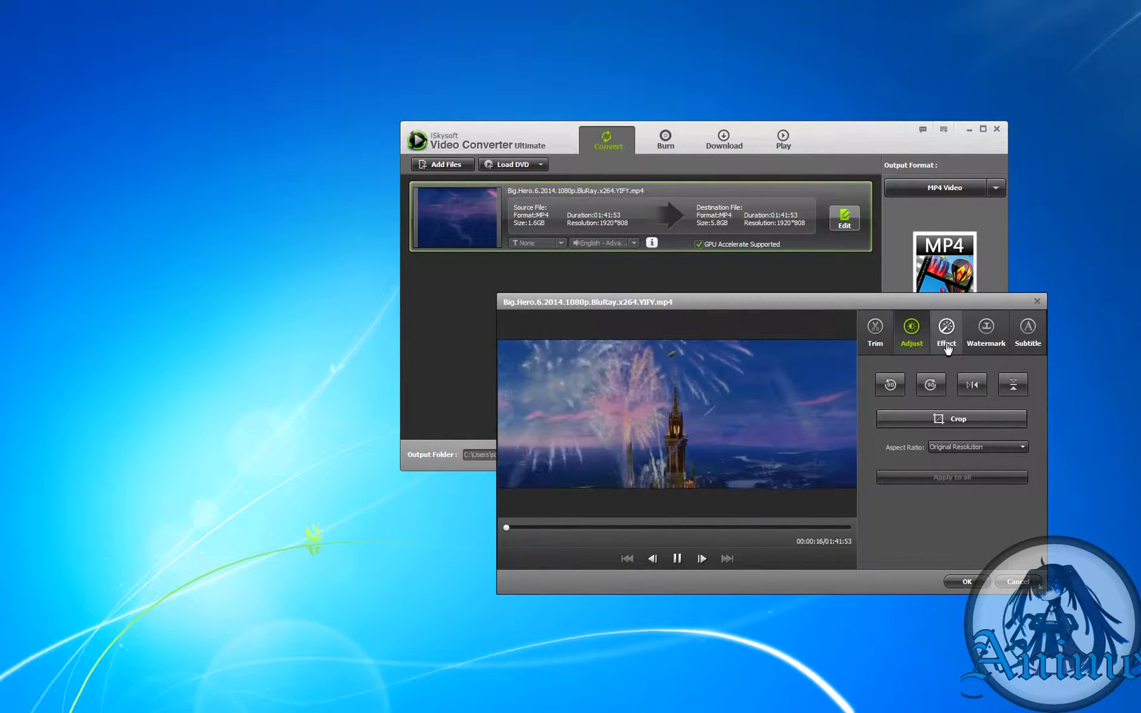
Crop the bottom and top of the picture, then restore the crop to the full 808-pixel height.
left_click(975, 425)
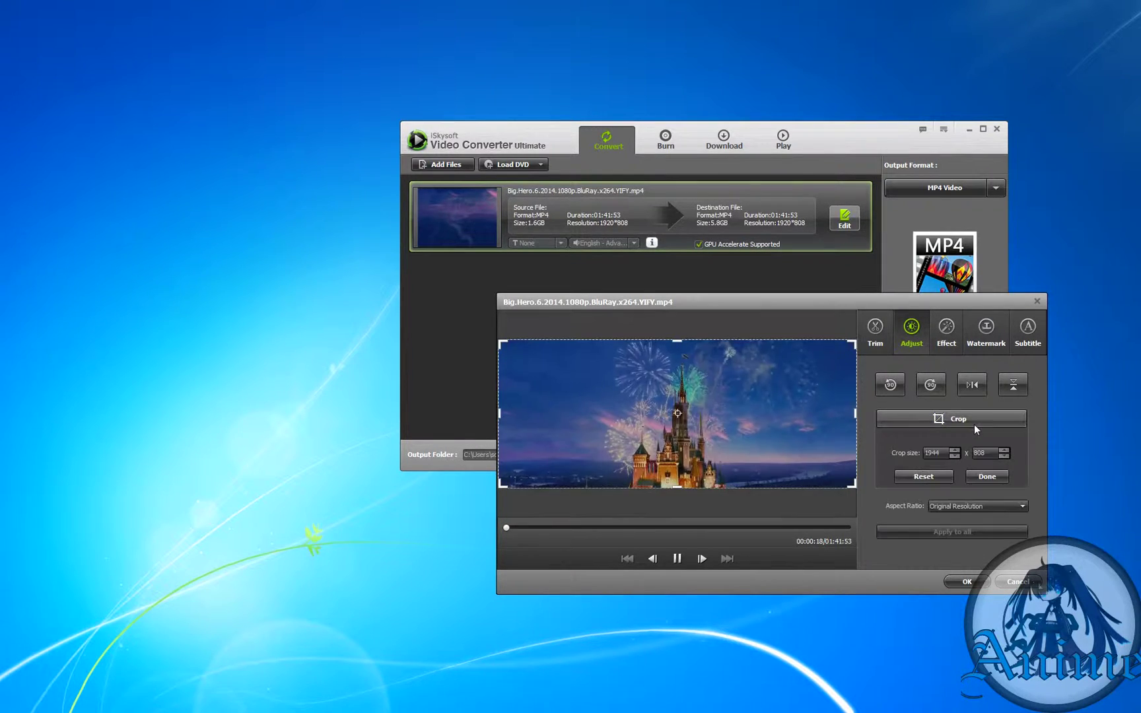
left_click_drag(677, 487, 679, 473)
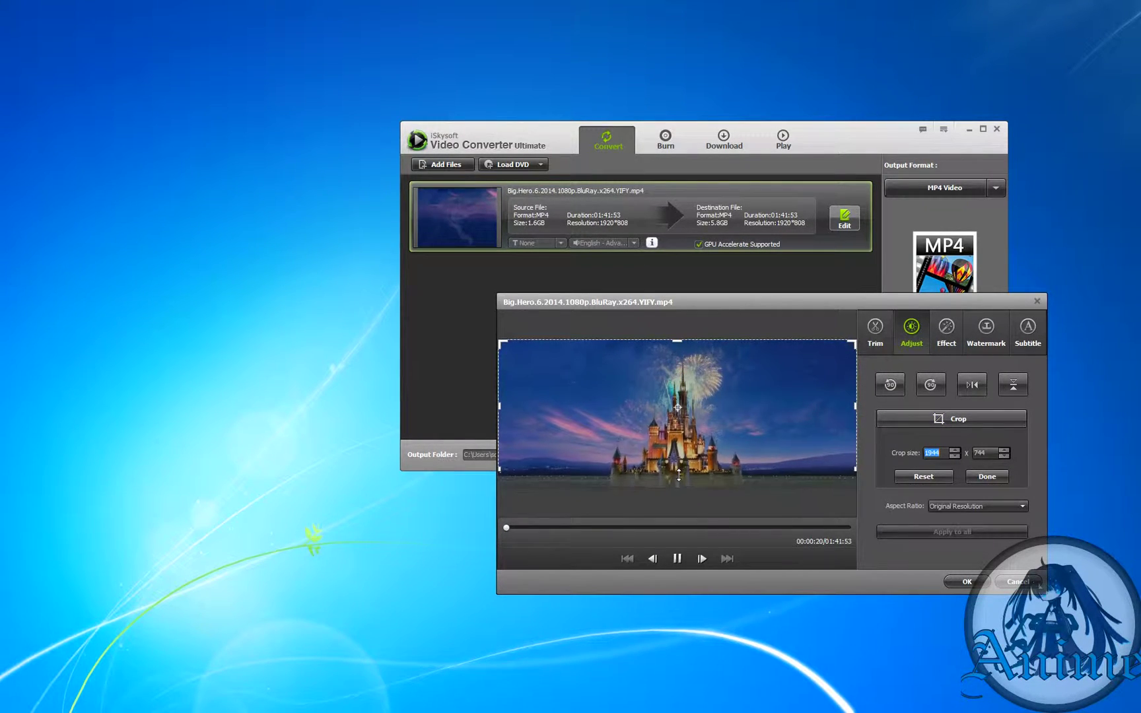
mouse_move(674, 341)
left_mouse_down()
mouse_move(671, 357)
mouse_move(680, 339)
left_mouse_up()
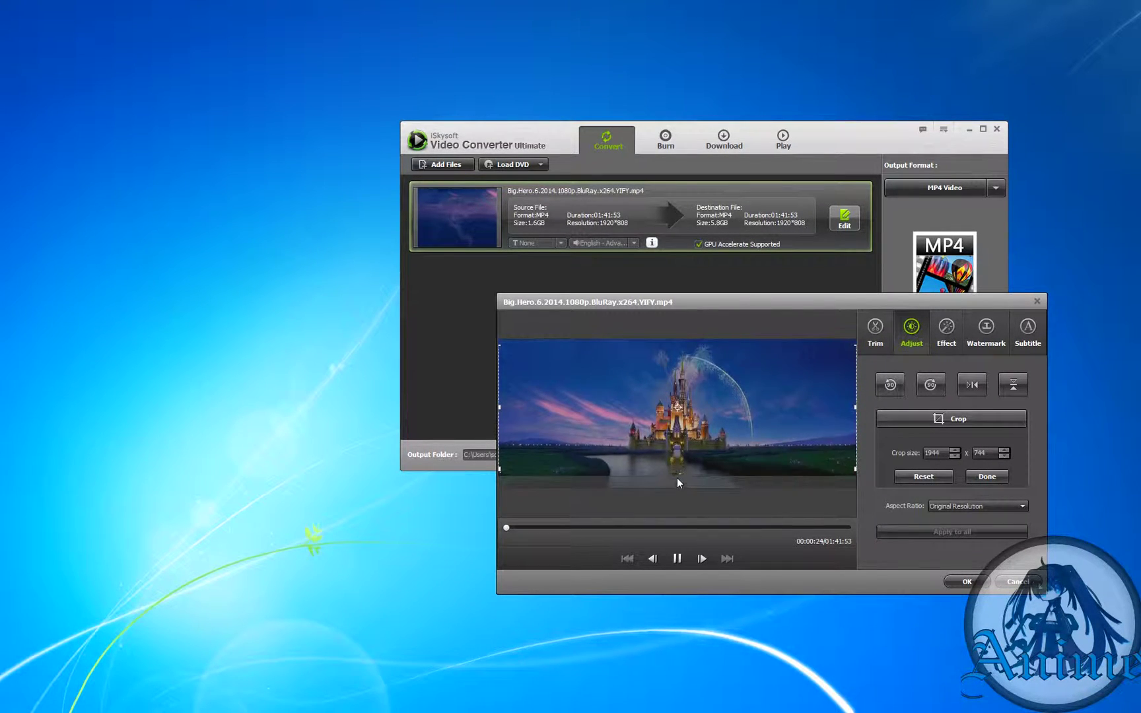
left_click_drag(677, 478, 672, 487)
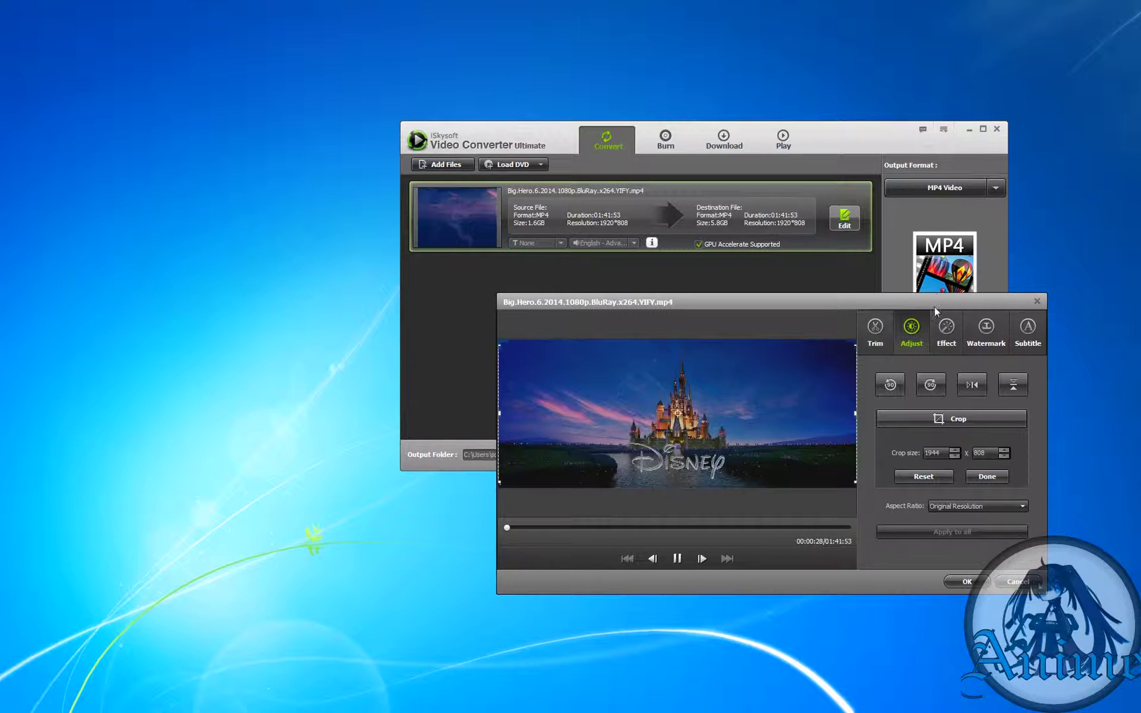
On the Effect page, raise volume to 163 and lower the brightness.
left_click(944, 354)
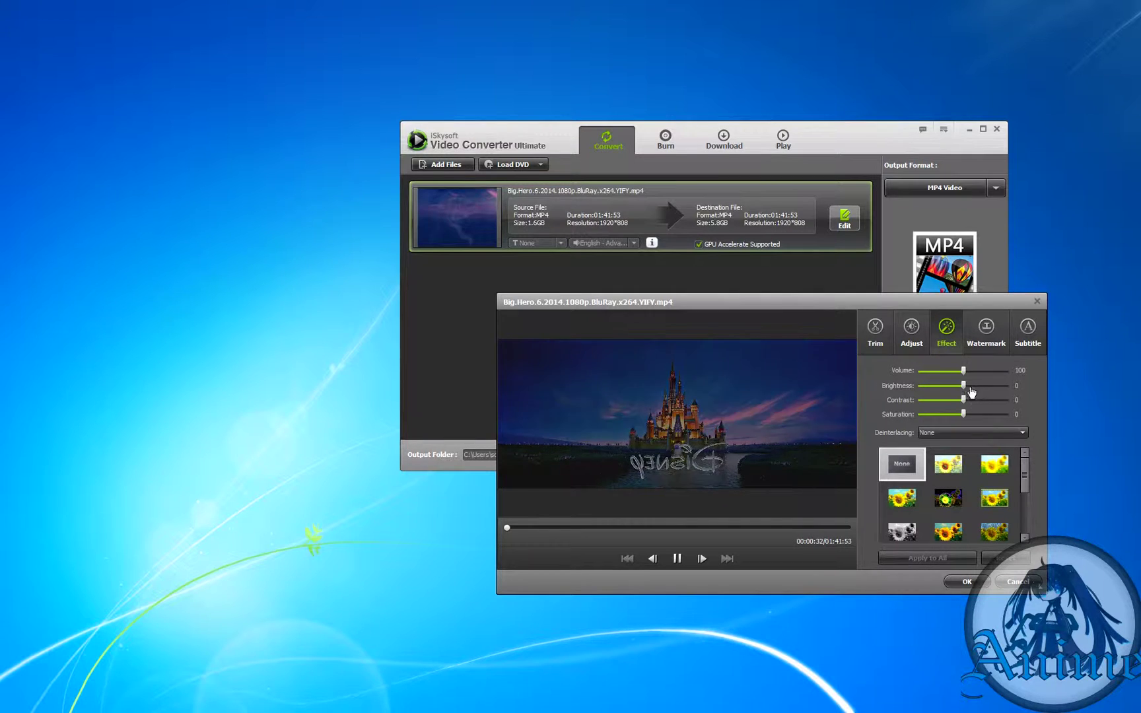
left_click_drag(963, 370, 992, 382)
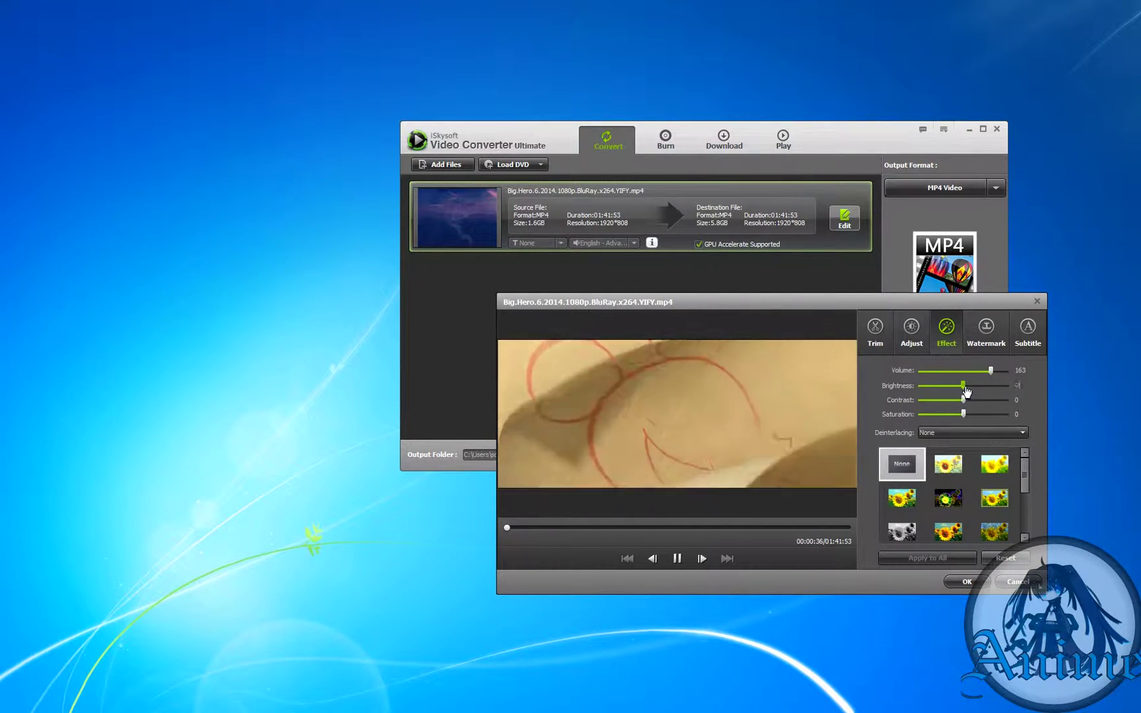
mouse_move(963, 387)
left_mouse_down()
mouse_move(947, 386)
mouse_move(991, 399)
mouse_move(957, 399)
left_mouse_up()
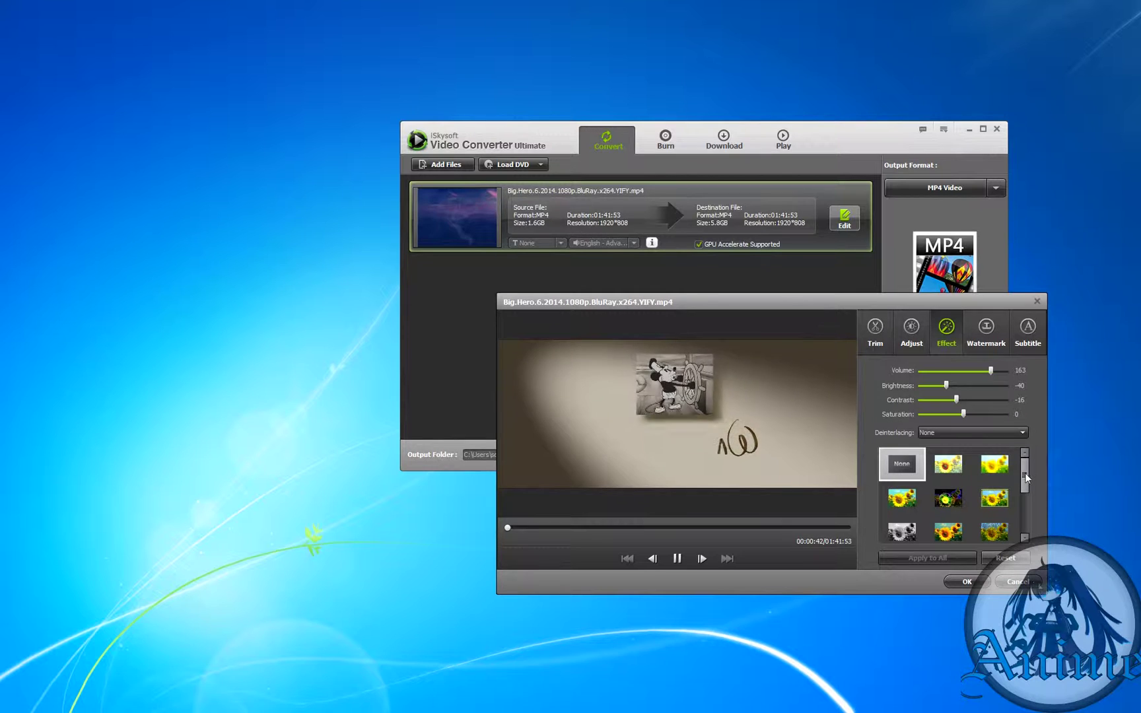
mouse_move(1024, 473)
left_mouse_down()
mouse_move(1019, 518)
mouse_move(1032, 473)
left_mouse_up()
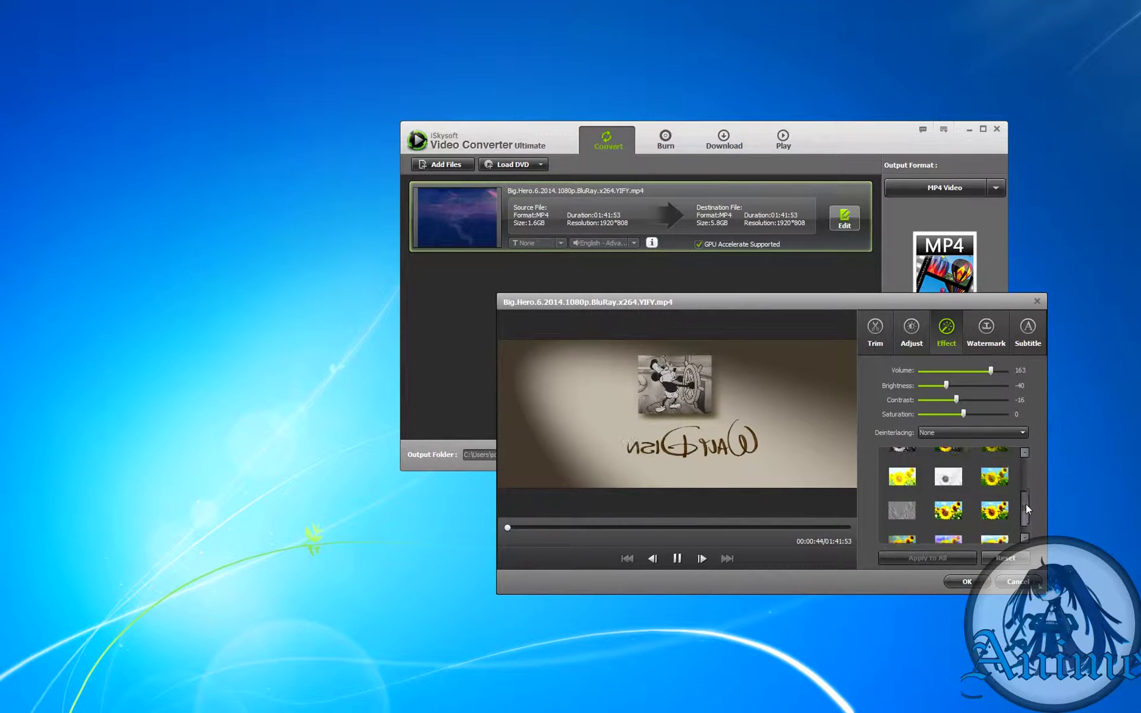
Try the faded and film-strip effects, settle on another filter, and move on to Watermark.
left_click(982, 465)
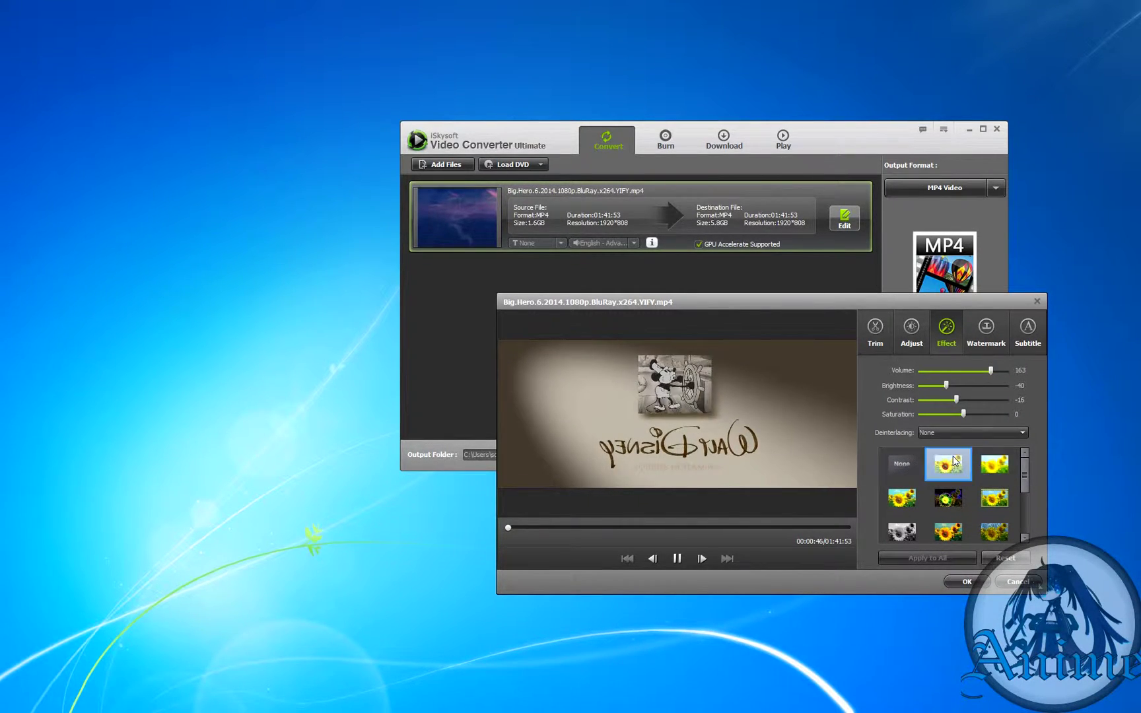
left_click(998, 502)
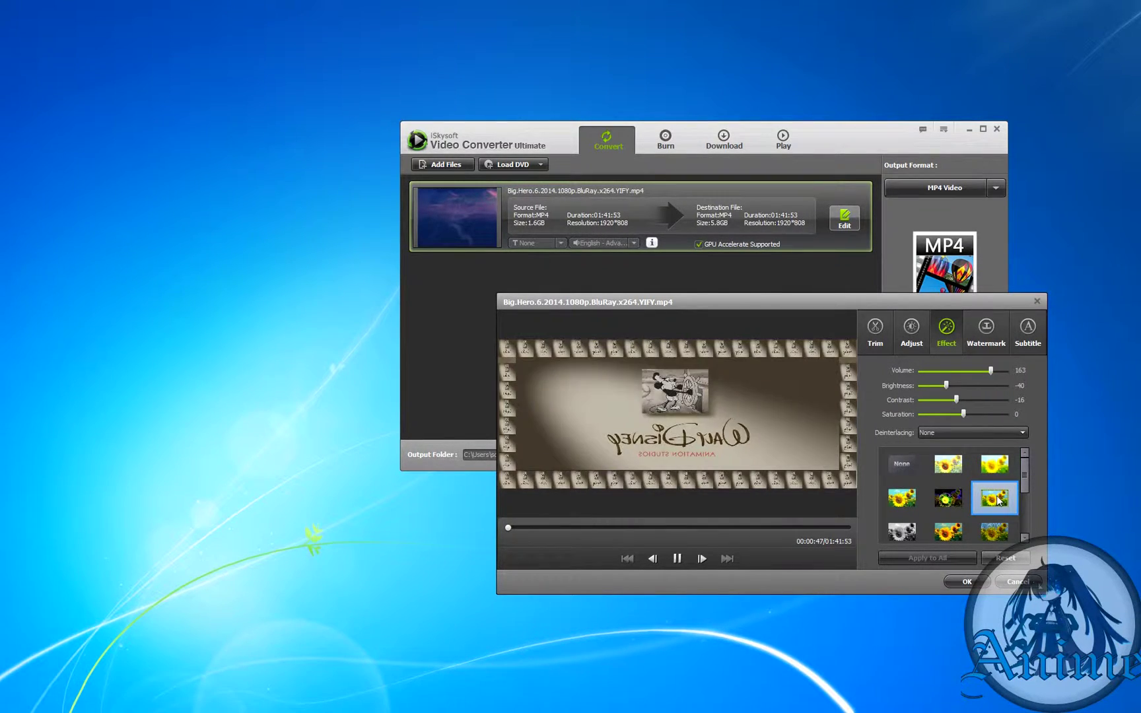
left_click(995, 532)
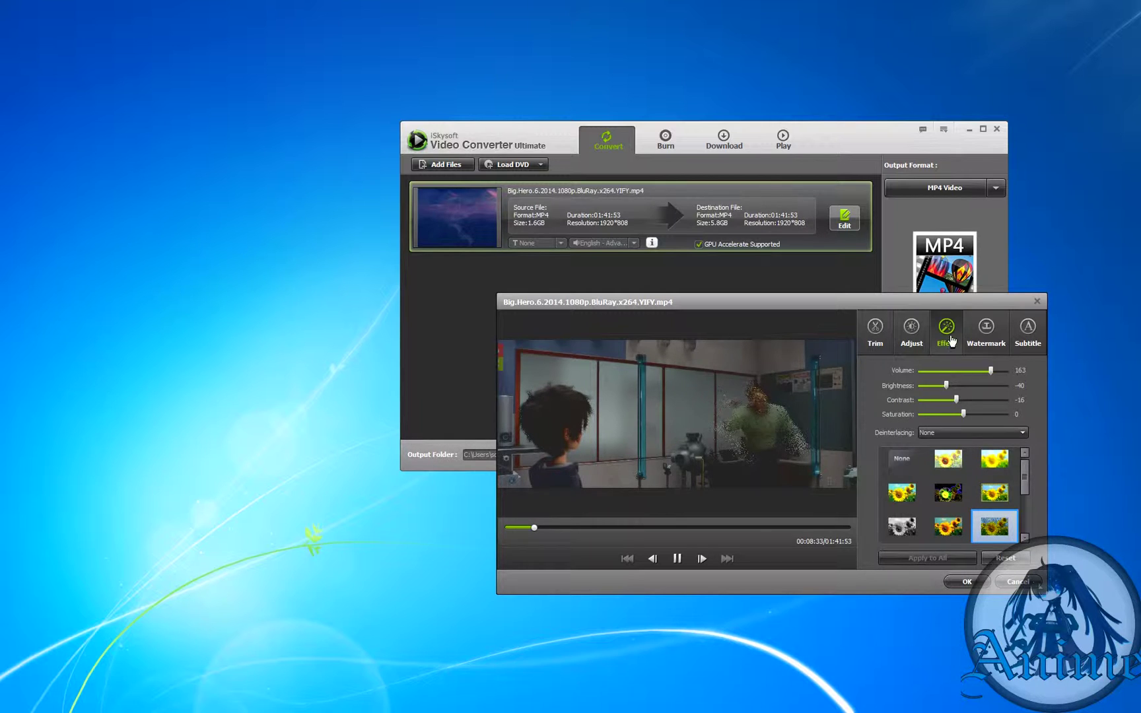
left_click(987, 346)
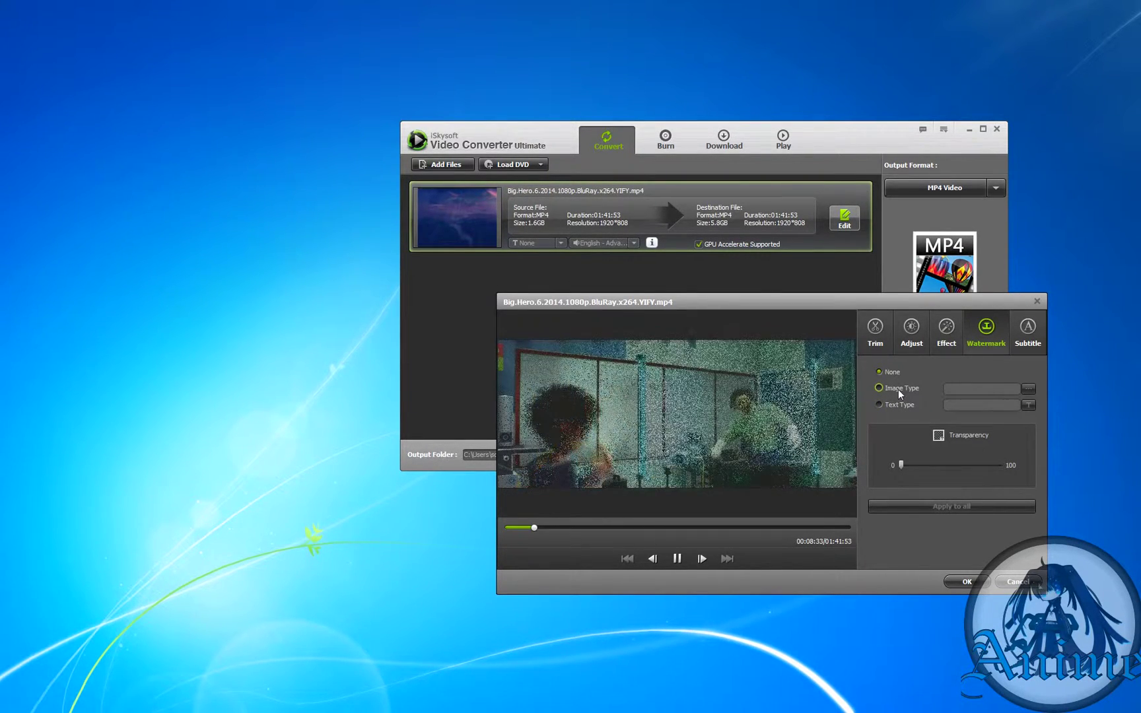
Add an image watermark, shrink it into the bottom-right corner at about 22% transparency.
left_click(898, 390)
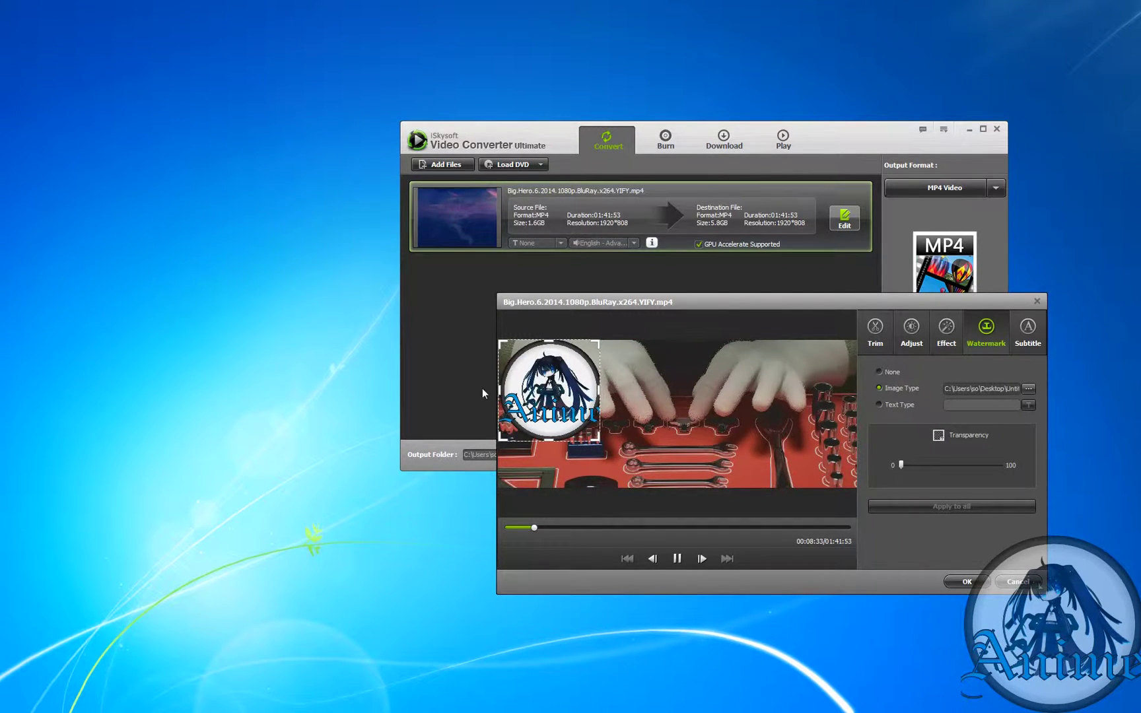
left_click_drag(530, 391, 787, 431)
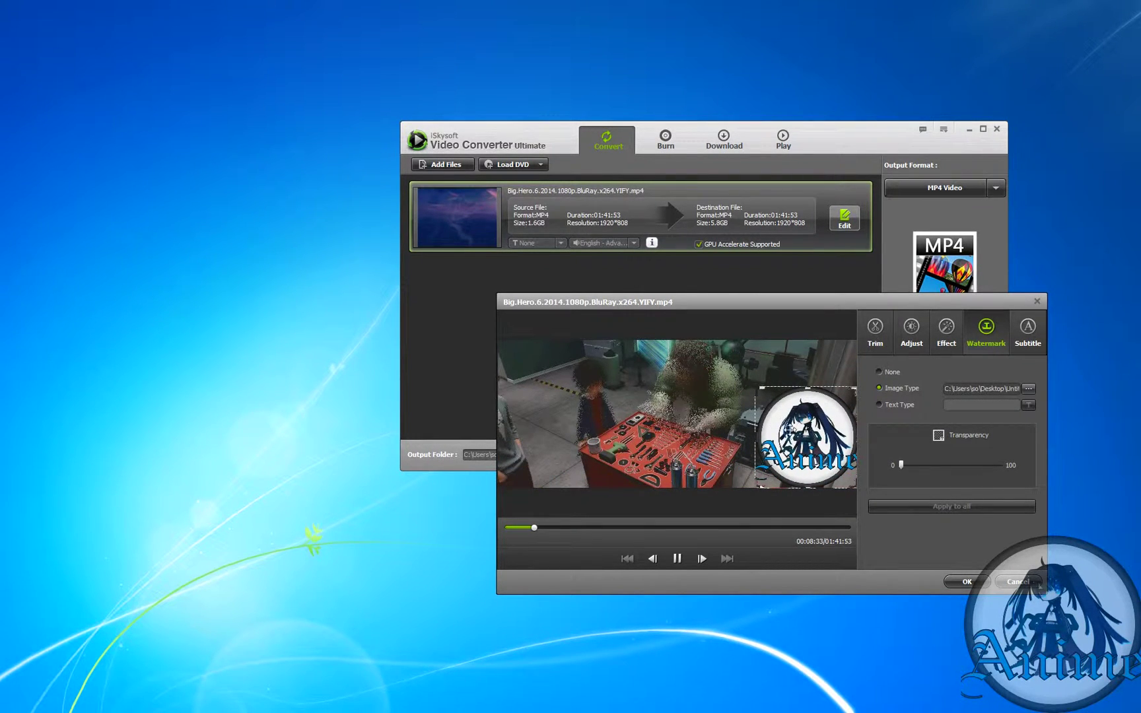
left_click_drag(754, 387, 802, 442)
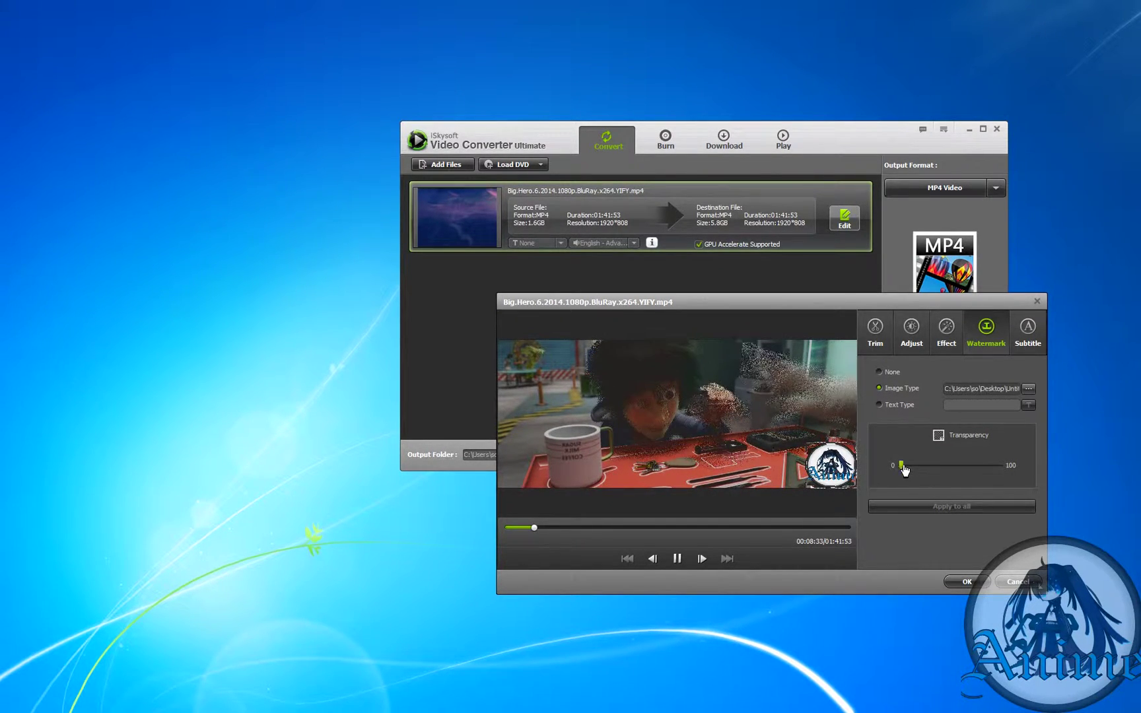
left_click_drag(903, 469, 926, 475)
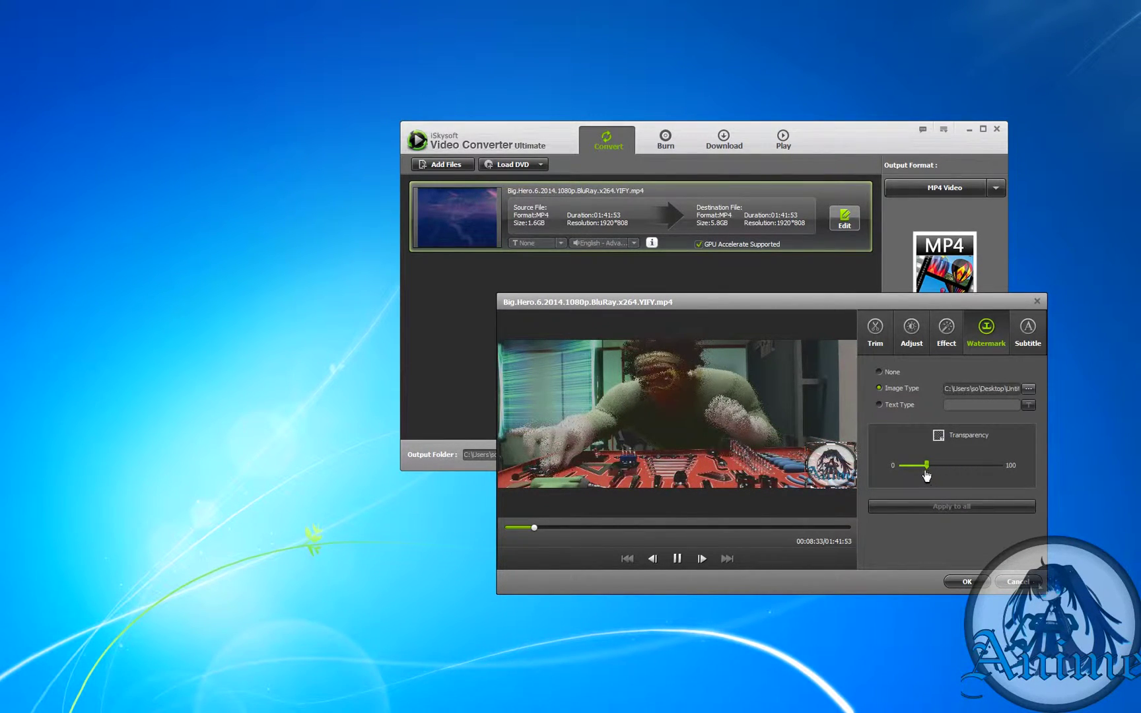
Switch back to a text watermark, discarding the image, and show the Subtitle page.
left_click(895, 407)
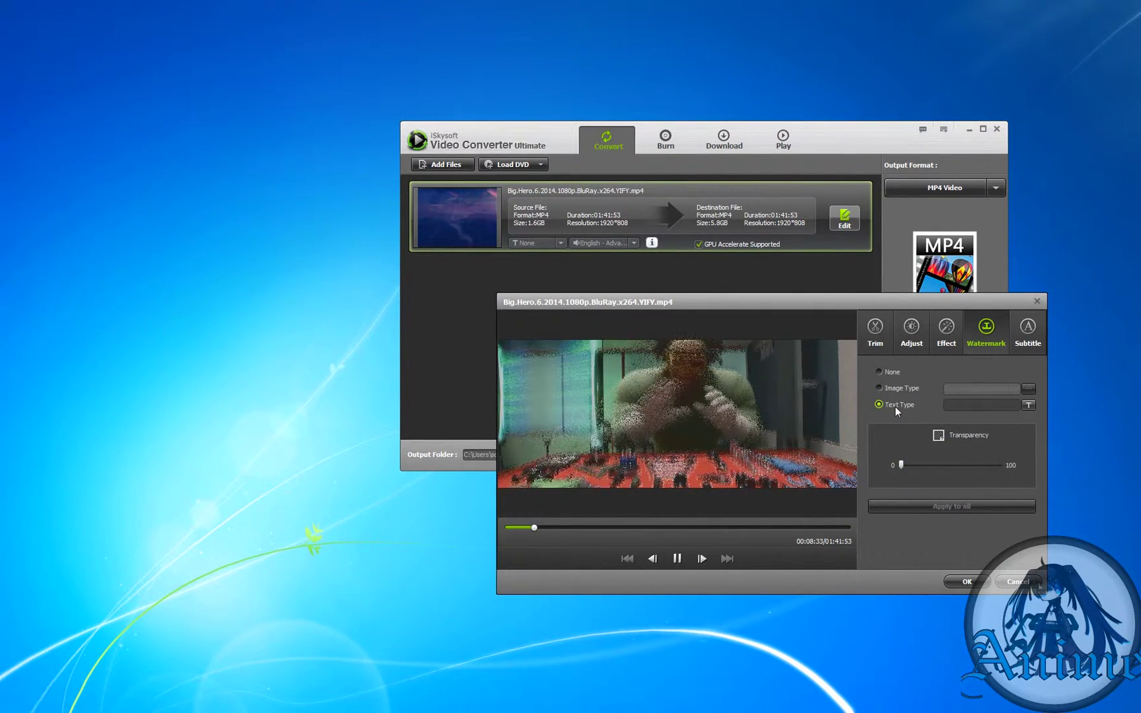
left_click(1028, 337)
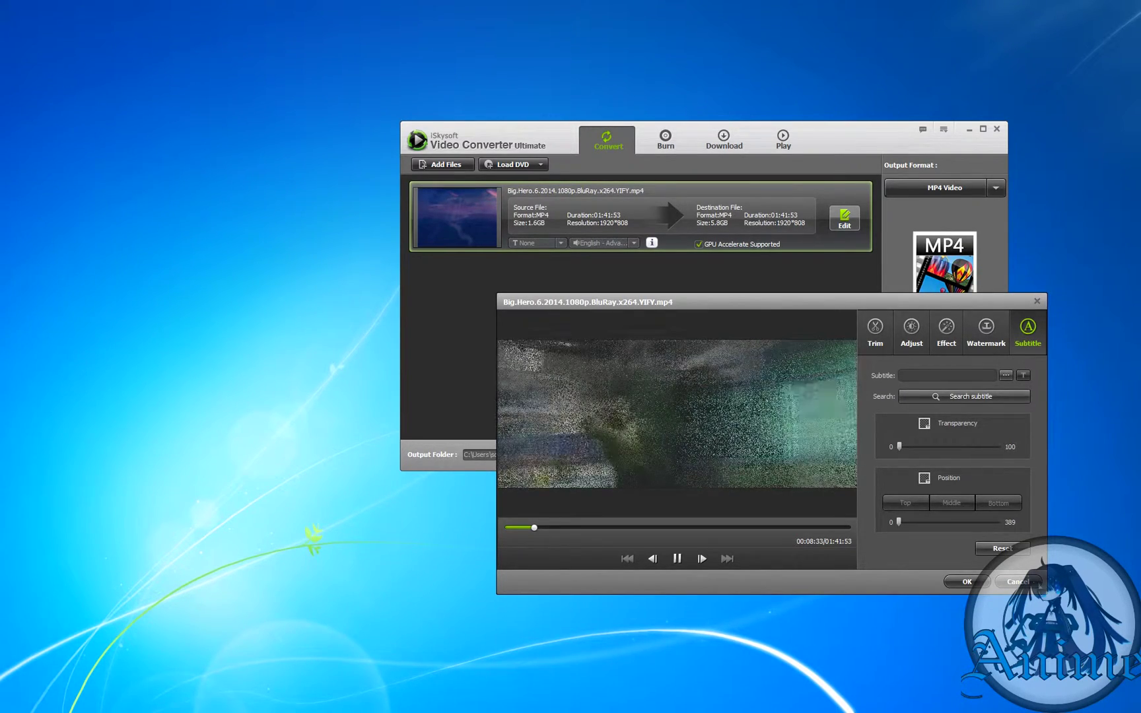
Close the video editor with OK, returning to the conversion list.
left_click(967, 582)
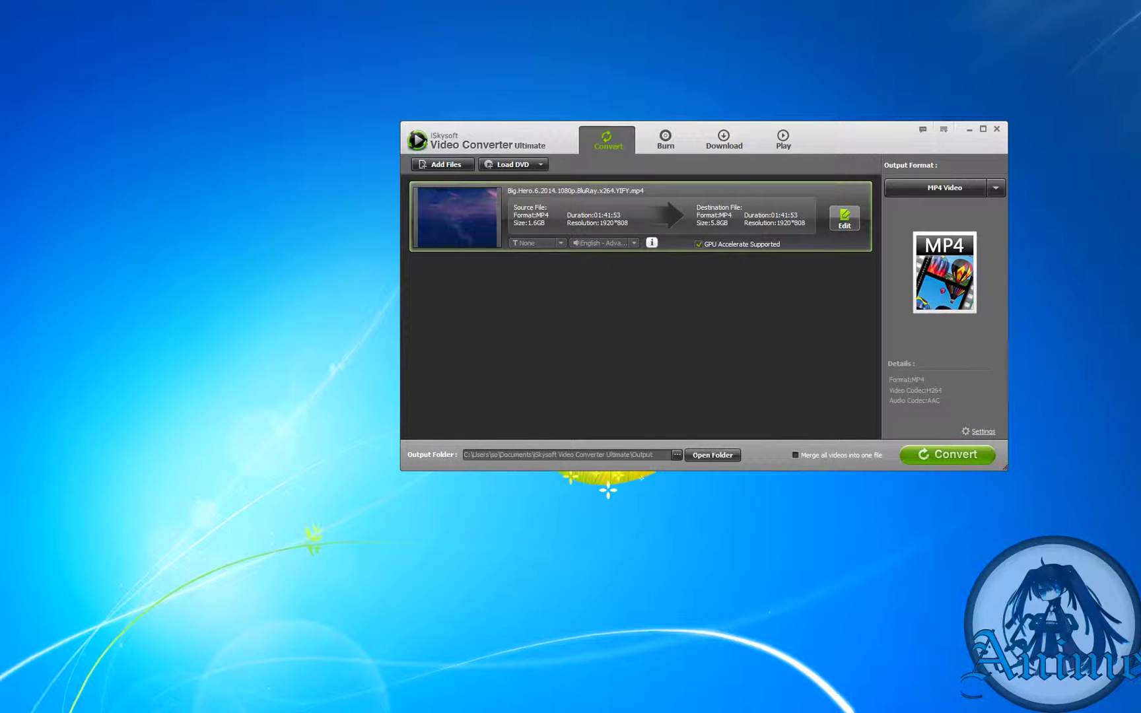
left_click(978, 432)
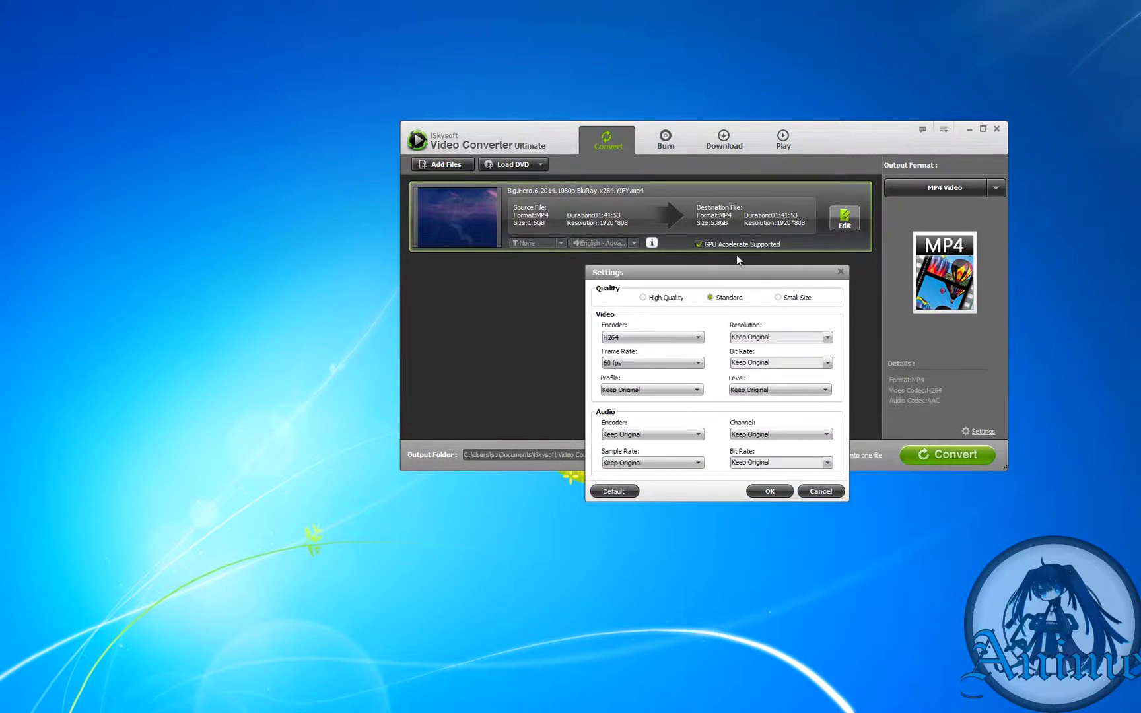
left_click(685, 322)
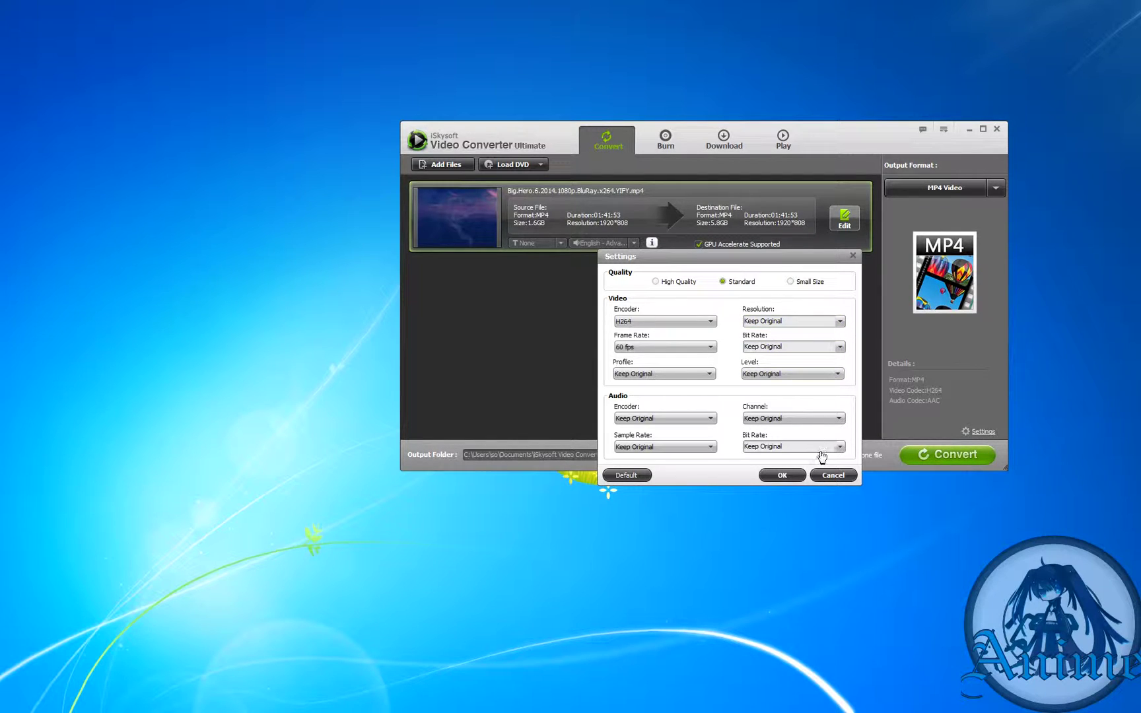
left_click(660, 348)
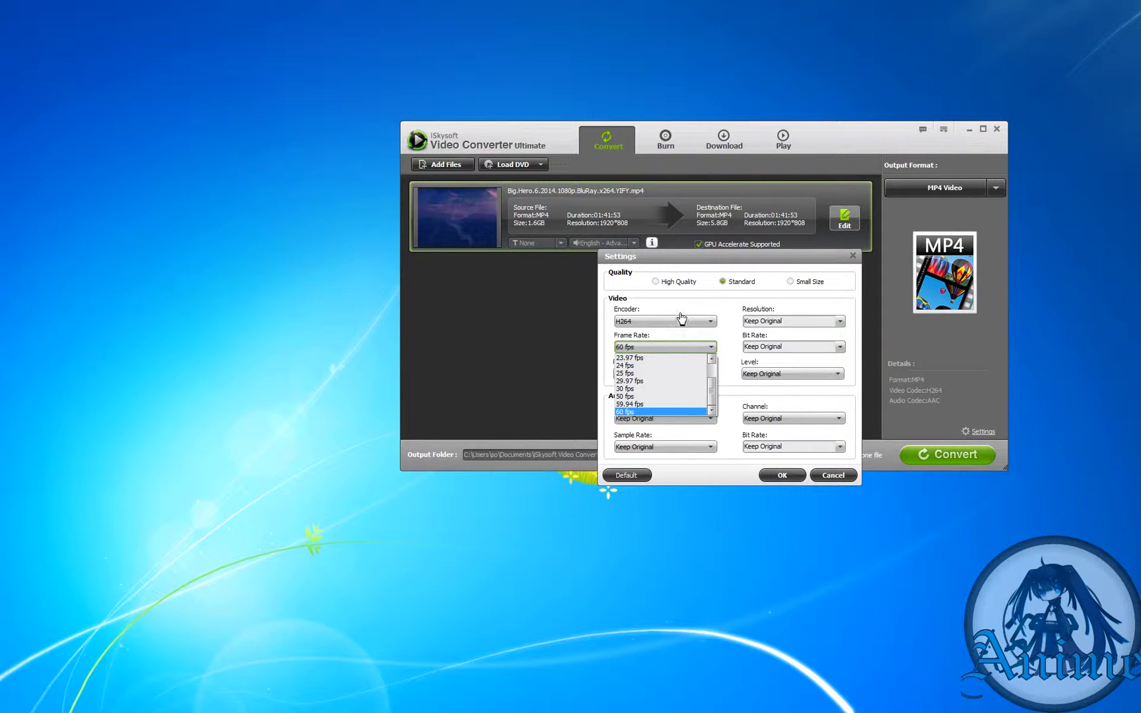
left_click(686, 307)
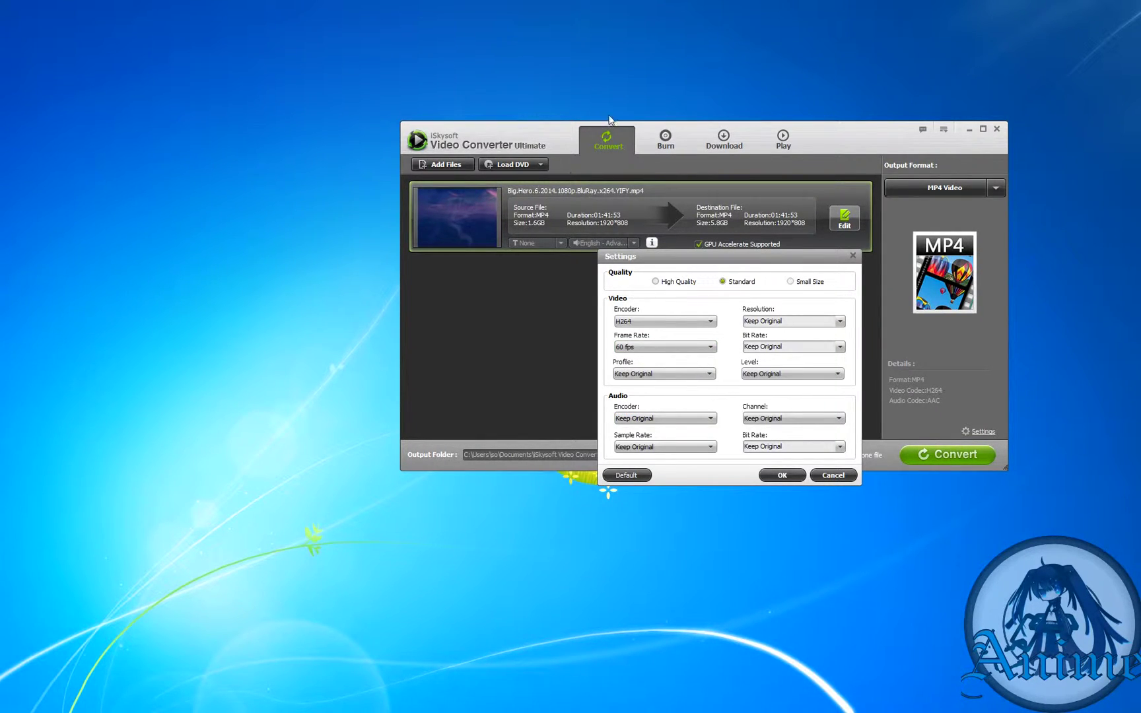
left_click(852, 258)
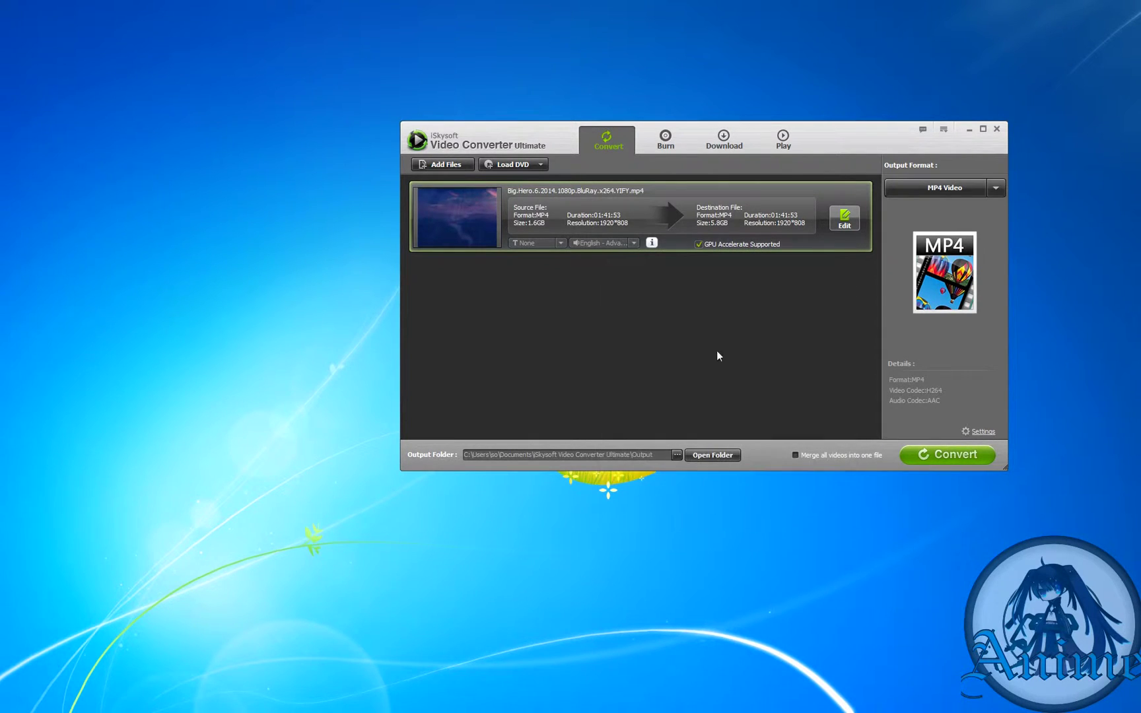